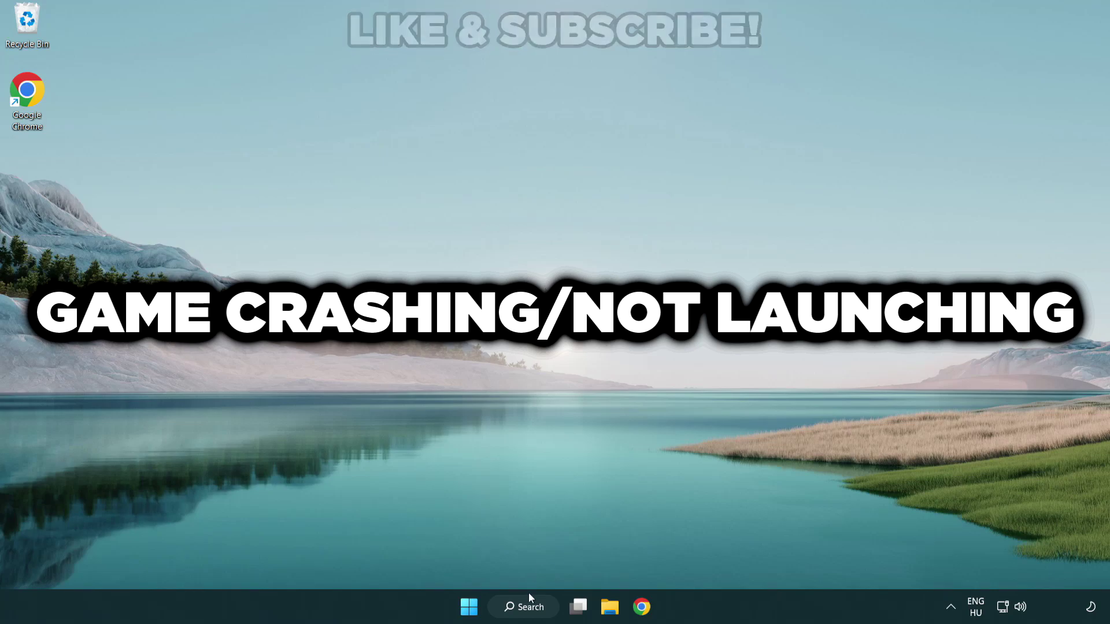
- Search Windows for 'device manager'
{"action": "left_click", "coordinate": [535, 614]}
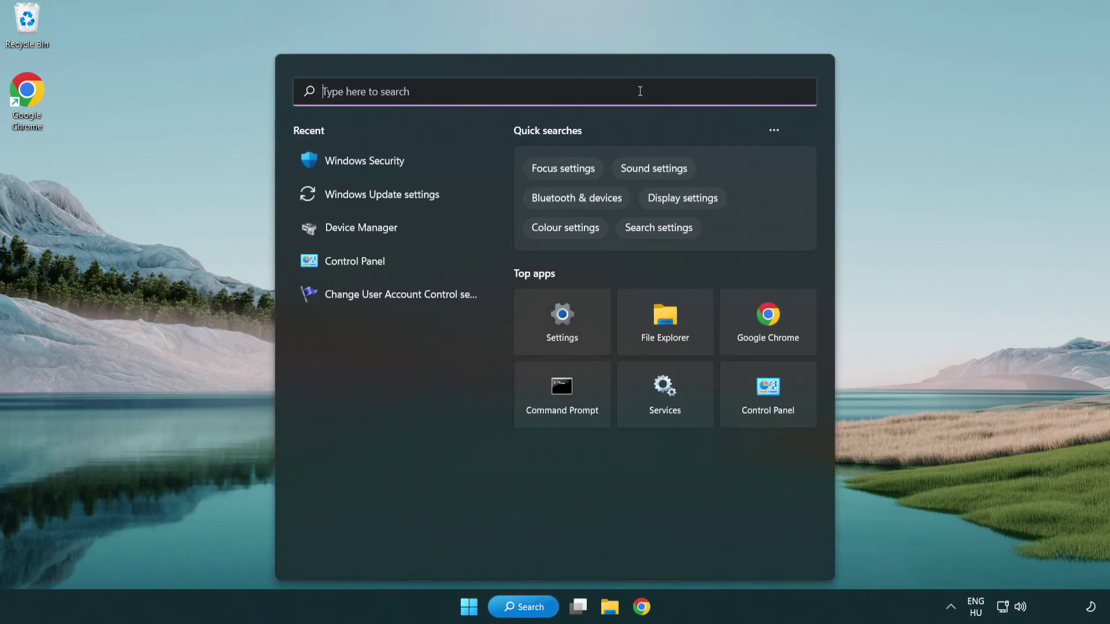
{"action": "type", "text": "device m"}
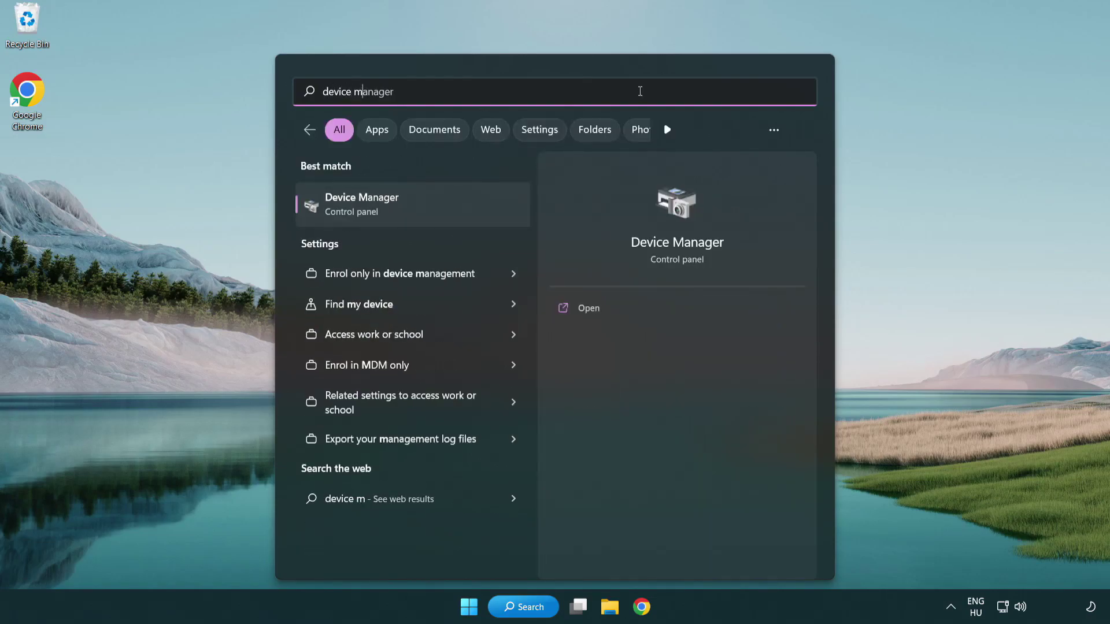
{"action": "type", "text": "anager"}
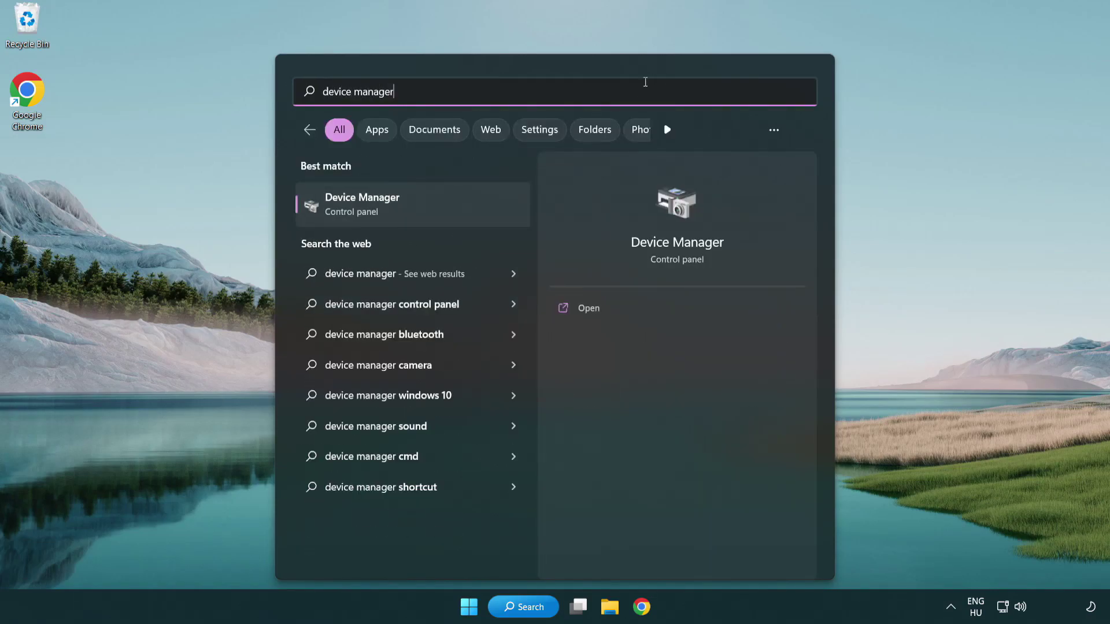
- Open Device Manager and expand Display adapters to select the VMware SVGA 3D adapter
{"action": "left_click", "coordinate": [444, 210]}
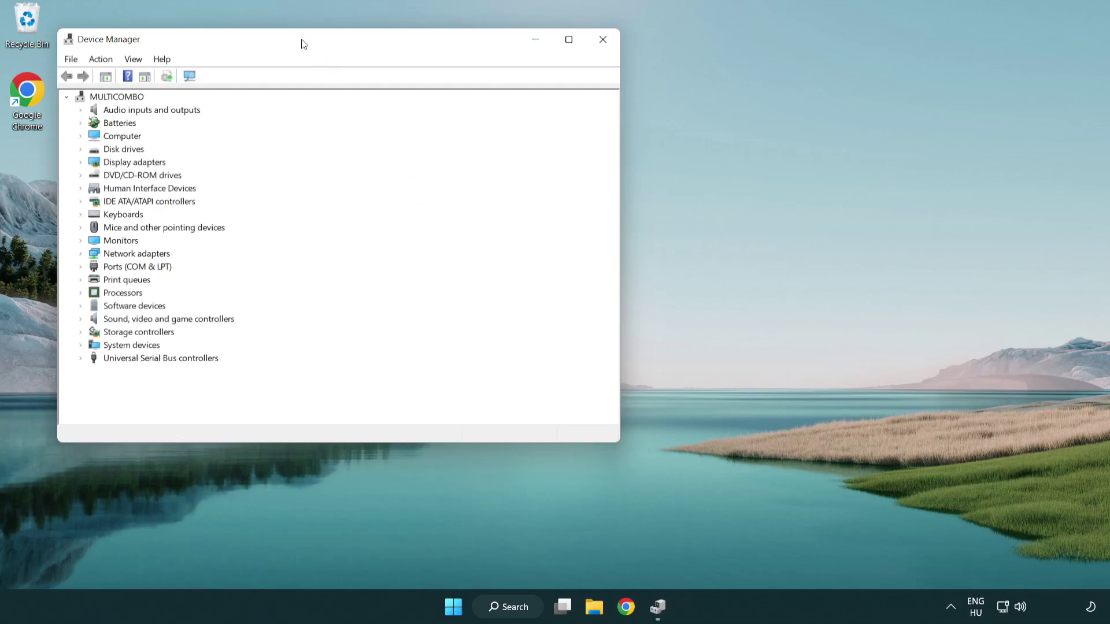
{"action": "left_click_drag", "start_coordinate": [303, 42], "coordinate": [486, 107]}
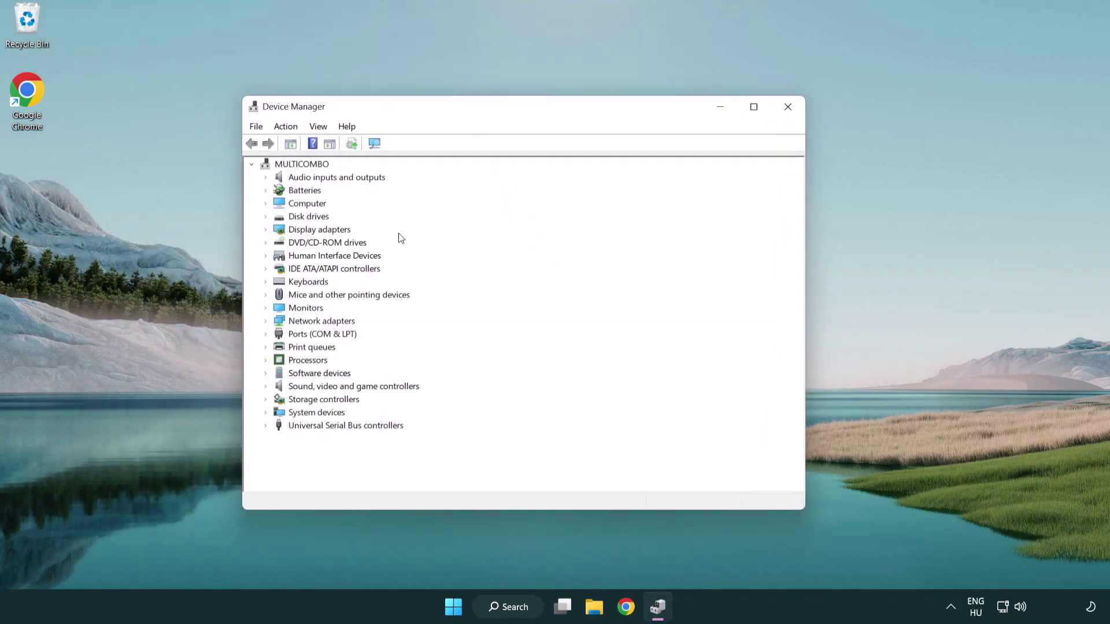
{"action": "left_click", "coordinate": [309, 234]}
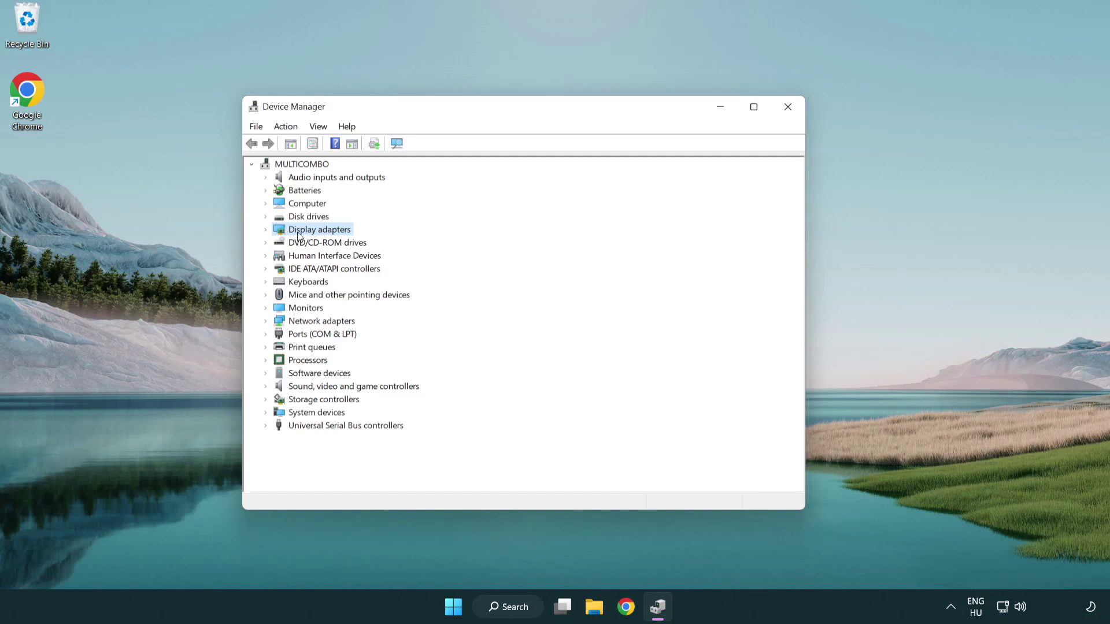
{"action": "left_click", "coordinate": [266, 231]}
{"action": "left_click", "coordinate": [312, 244]}
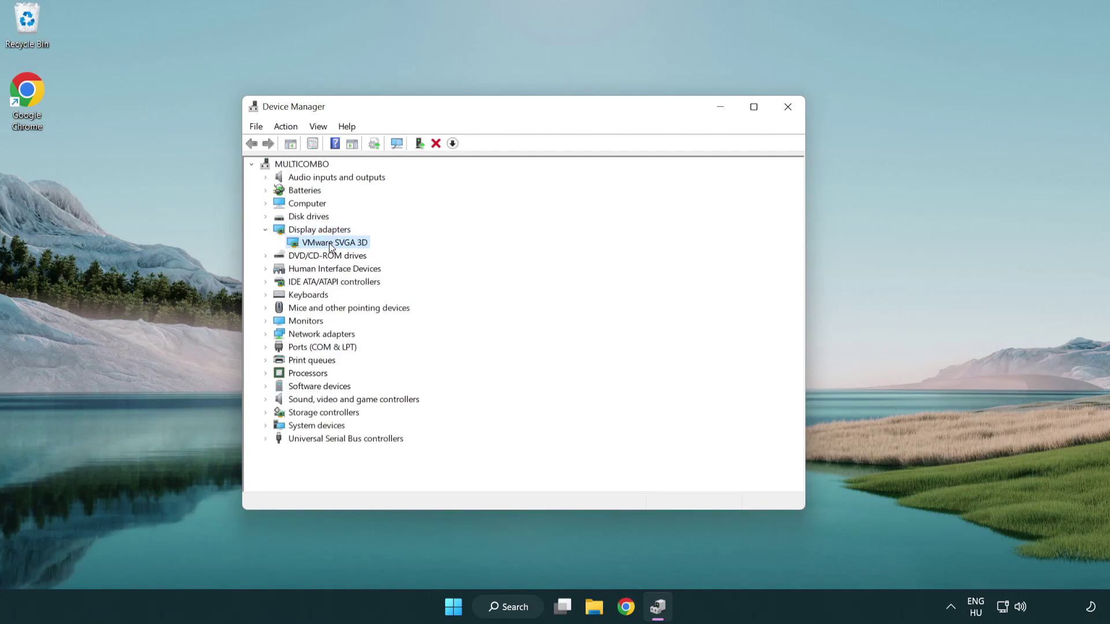
- Search automatically for a VMware SVGA 3D driver update and dismiss the 'best drivers installed' result
{"action": "right_click", "coordinate": [328, 243]}
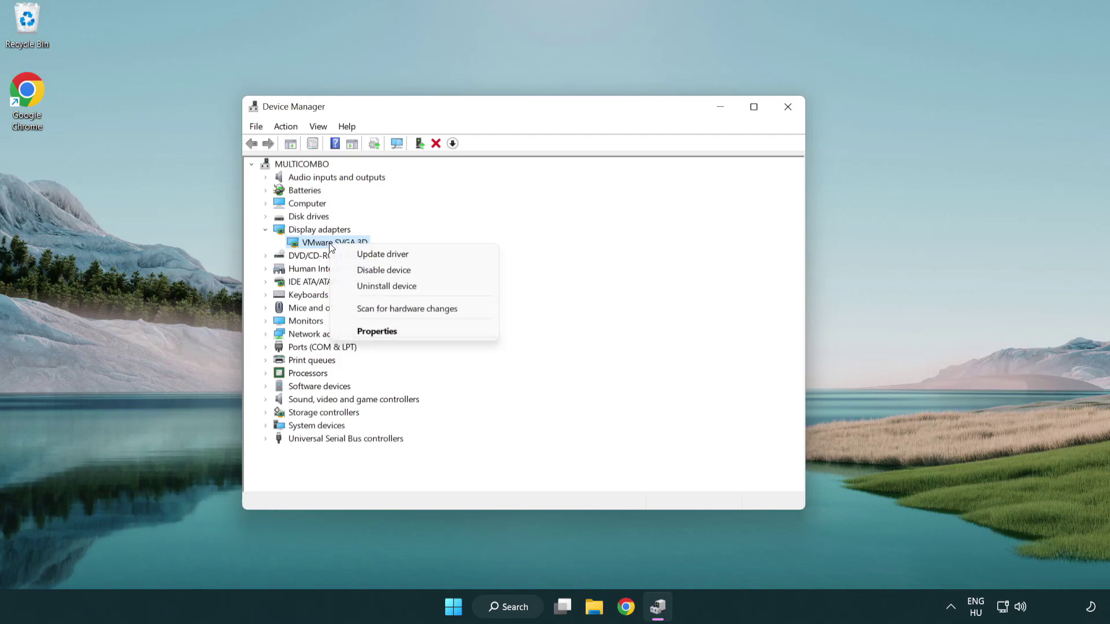
{"action": "left_click", "coordinate": [437, 256]}
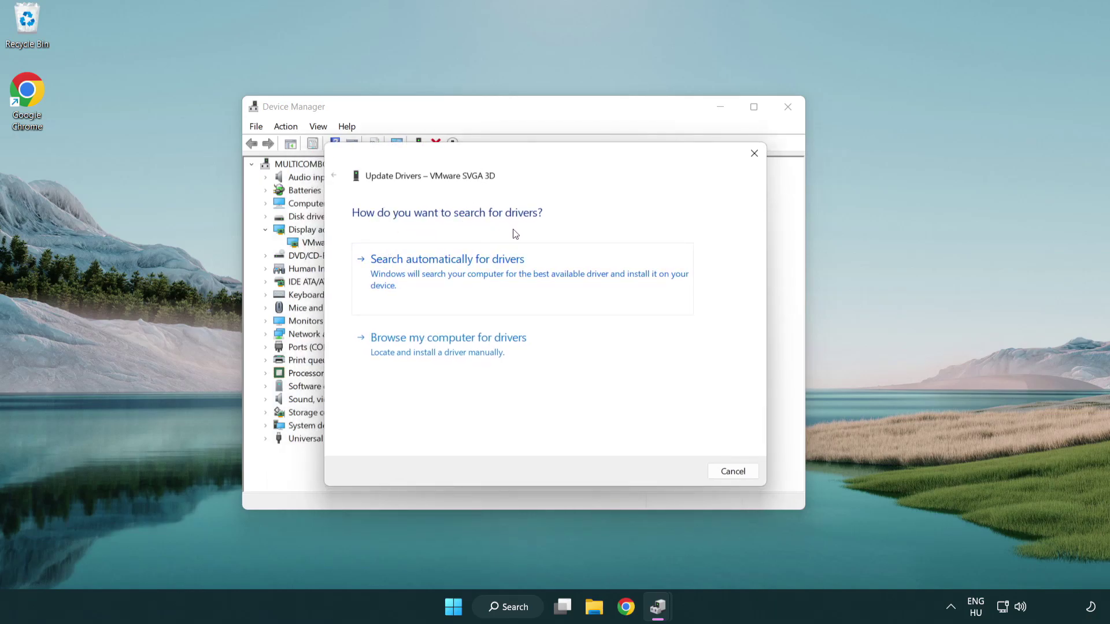
{"action": "left_click", "coordinate": [488, 270]}
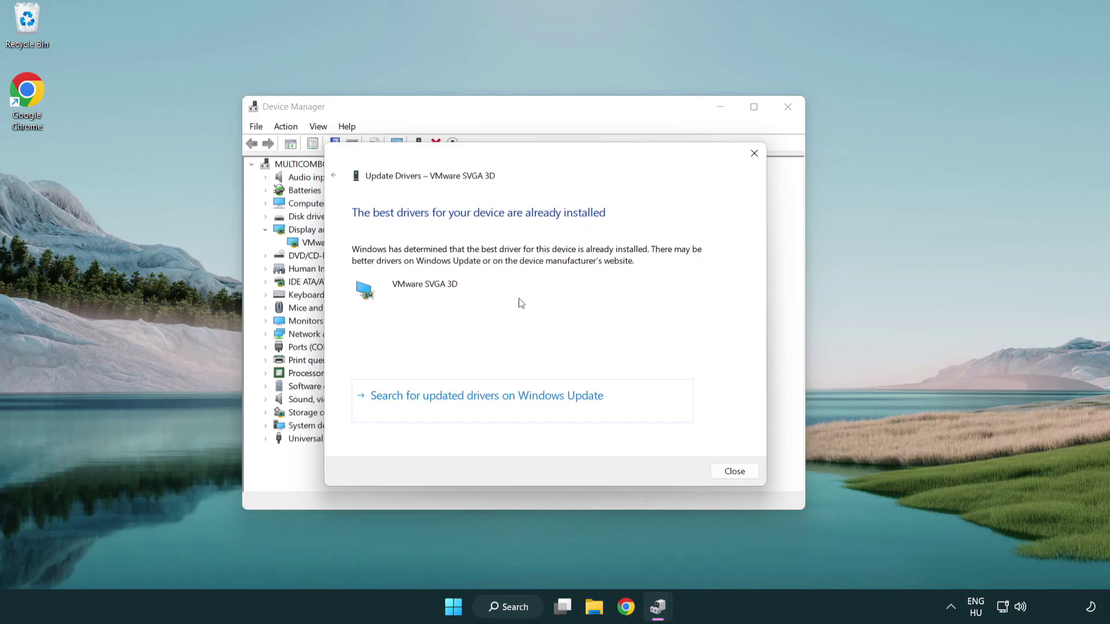
{"action": "left_click", "coordinate": [736, 472]}
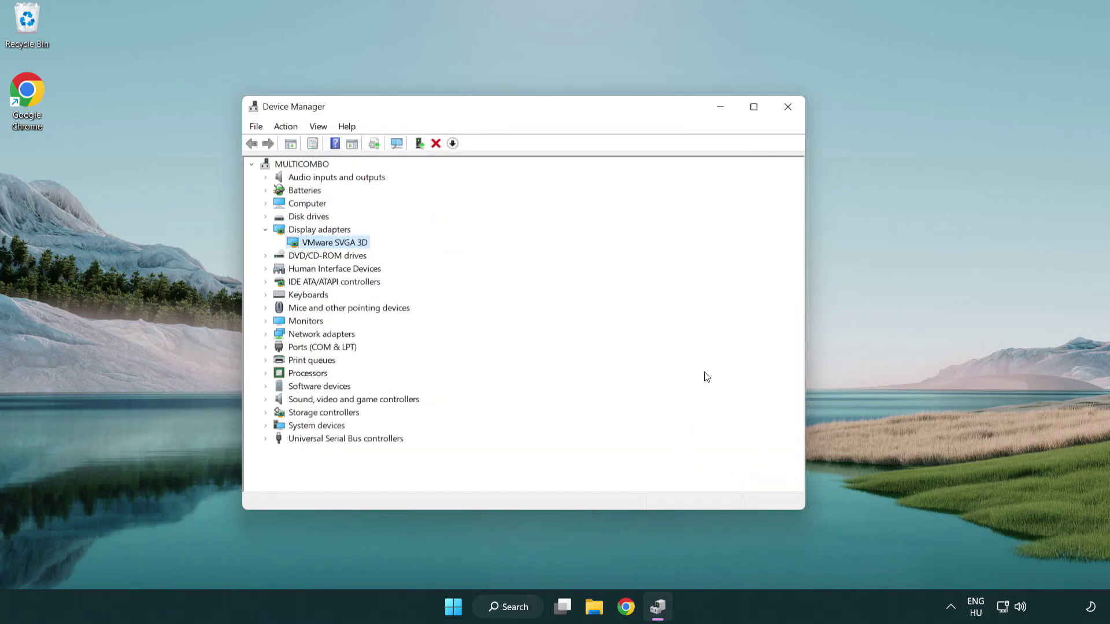
- Close Device Manager and search Windows for 'update'
{"action": "left_click", "coordinate": [788, 107]}
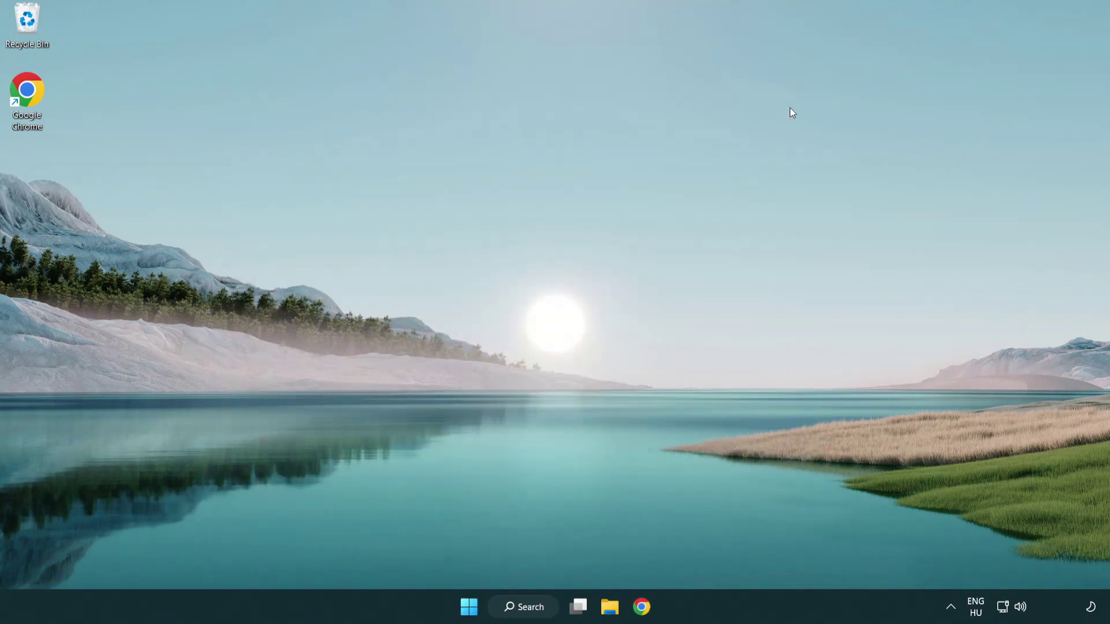
{"action": "left_click", "coordinate": [533, 605]}
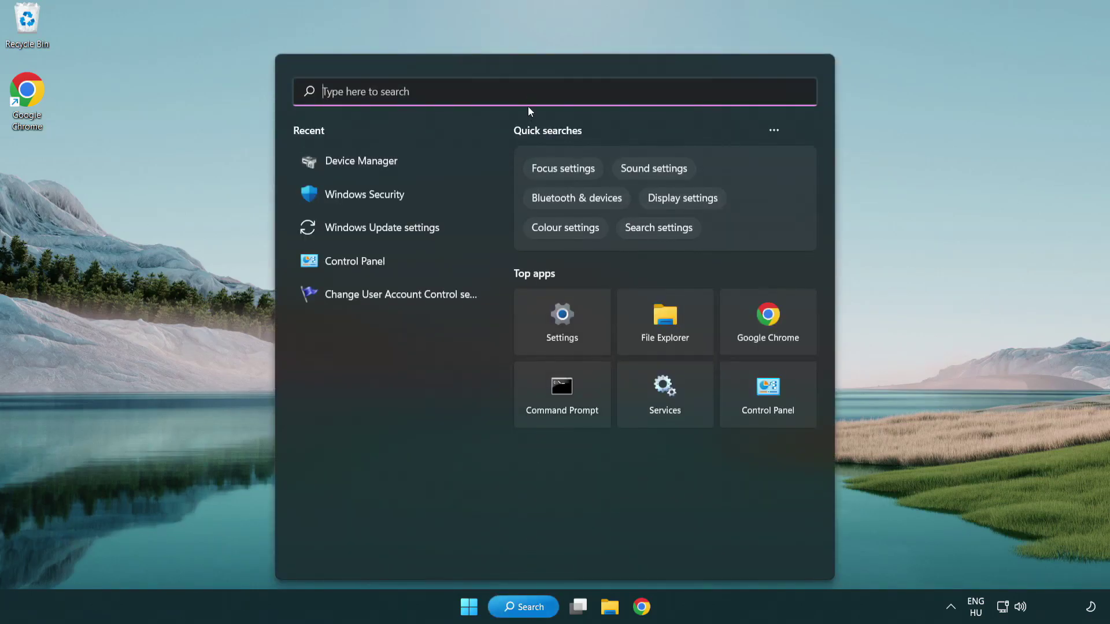
{"action": "type", "text": "update"}
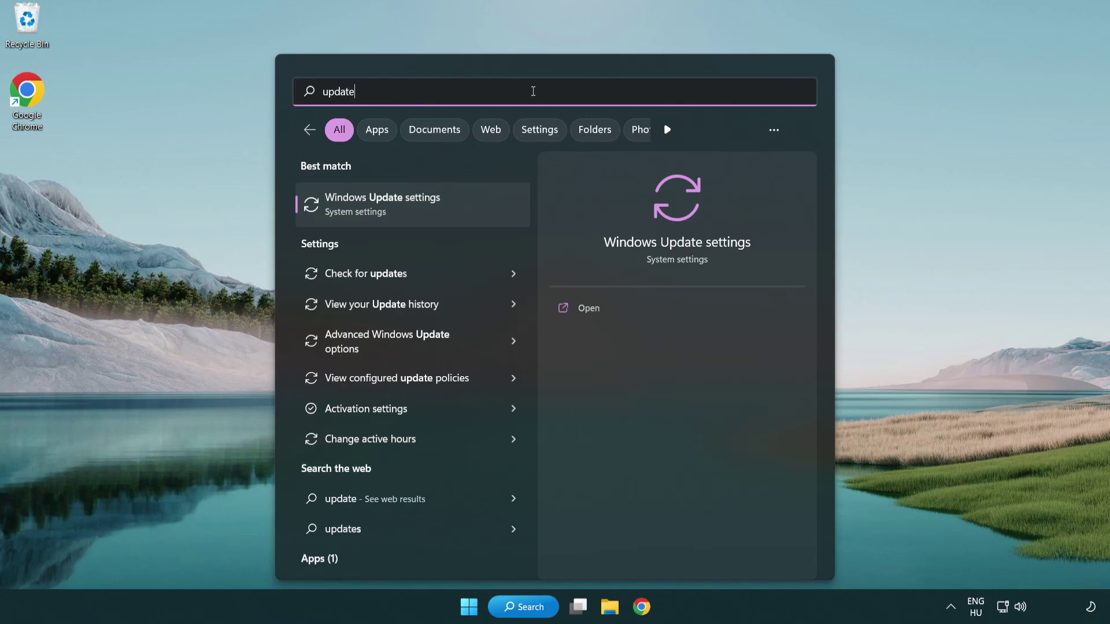
- Check for updates in Windows Update settings, then close Settings once it reports up to date
{"action": "left_click", "coordinate": [433, 212]}
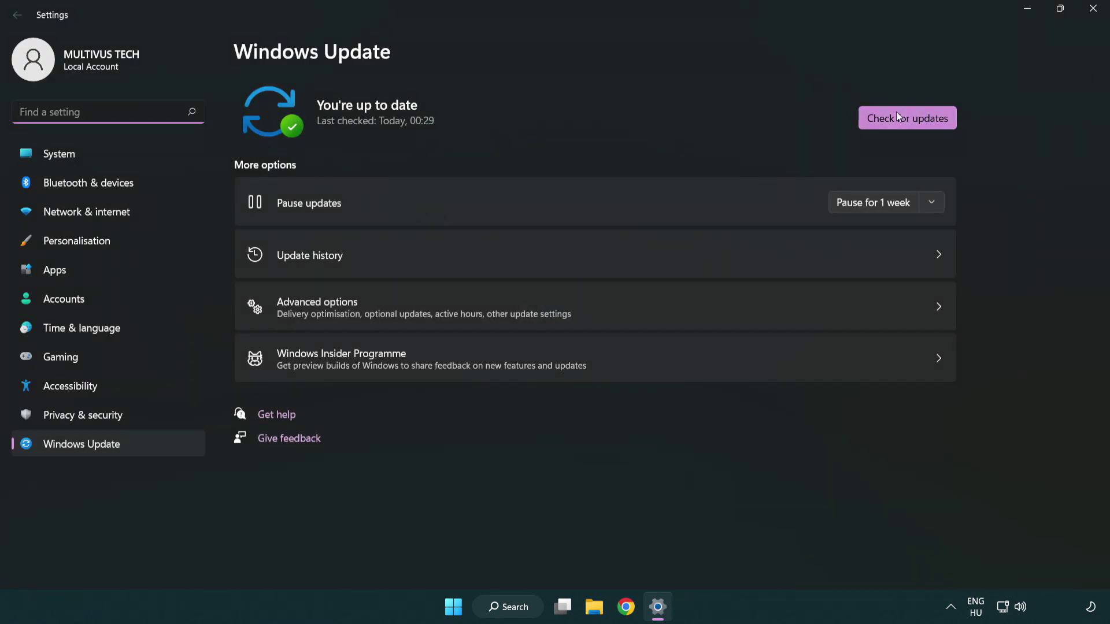
{"action": "left_click", "coordinate": [927, 128]}
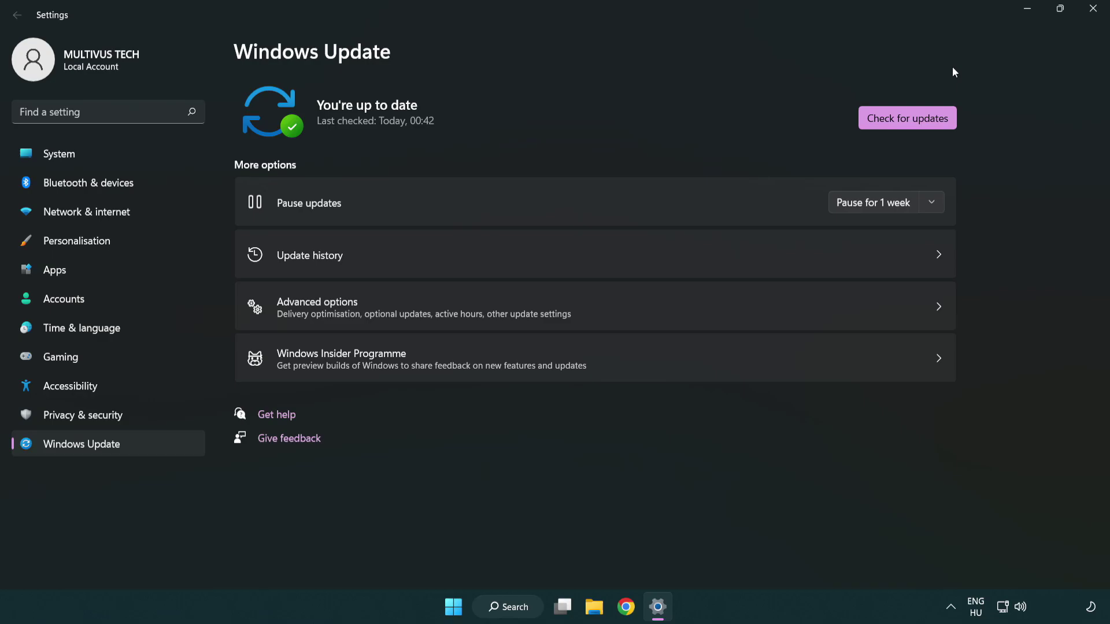
{"action": "left_click", "coordinate": [1088, 17]}
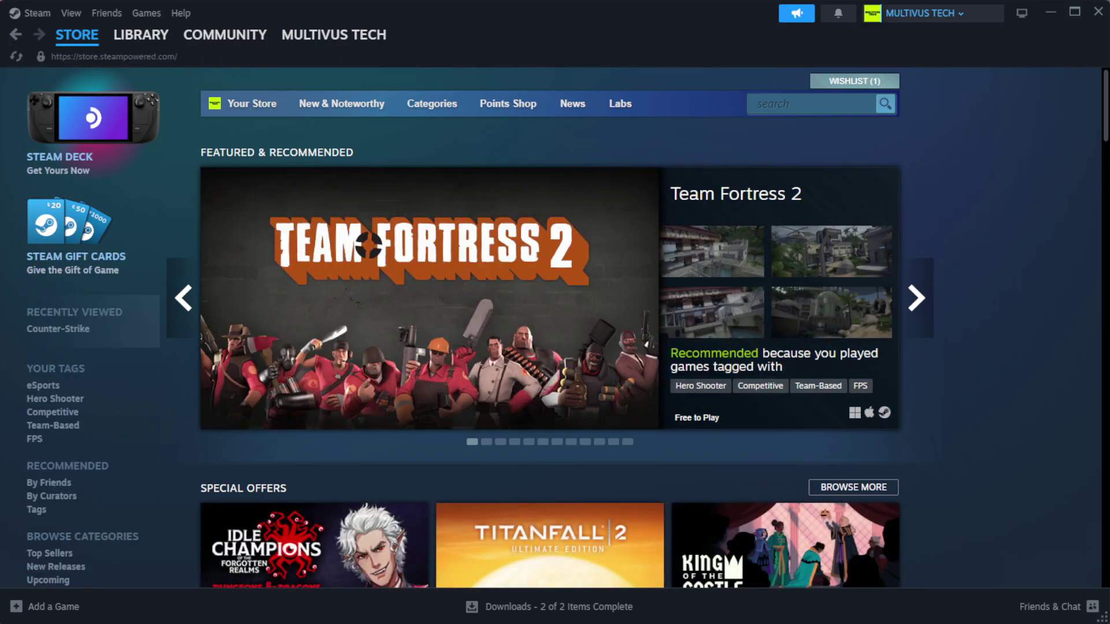
- Verify the game's files from its Steam Properties > Installed Files, validating all 1039 files
{"action": "mouse_move", "coordinate": [141, 40]}
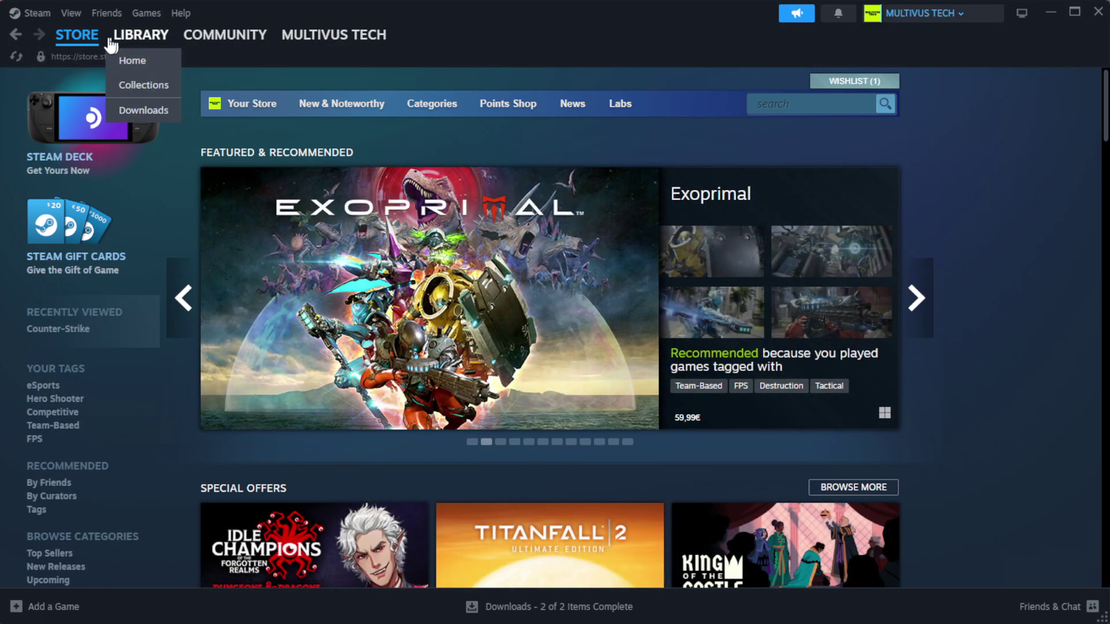
{"action": "left_click", "coordinate": [160, 62]}
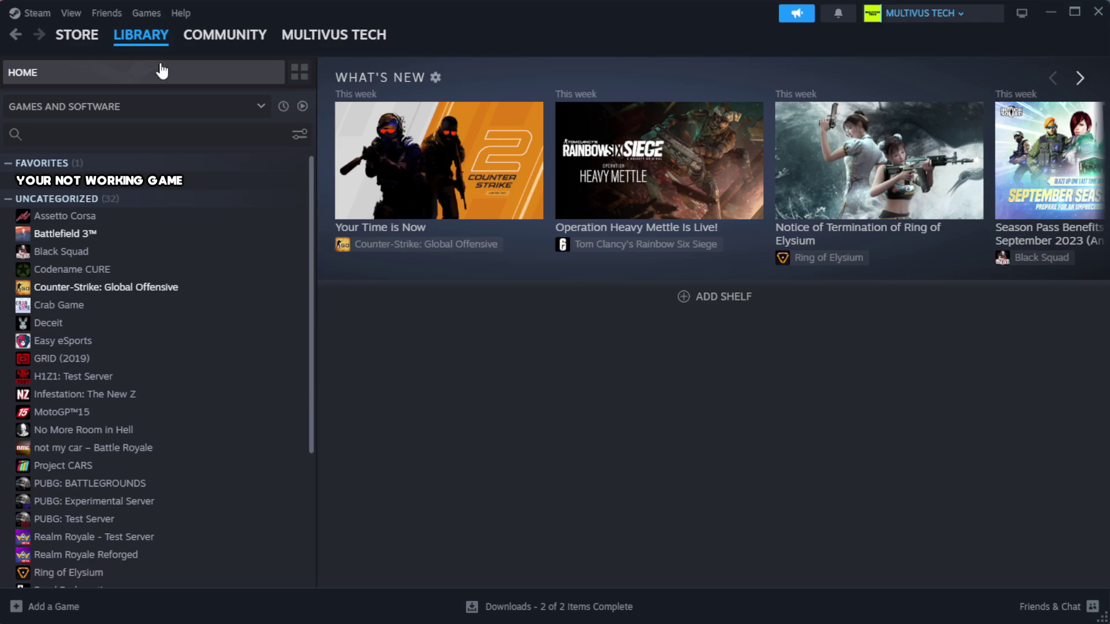
{"action": "right_click", "coordinate": [274, 190]}
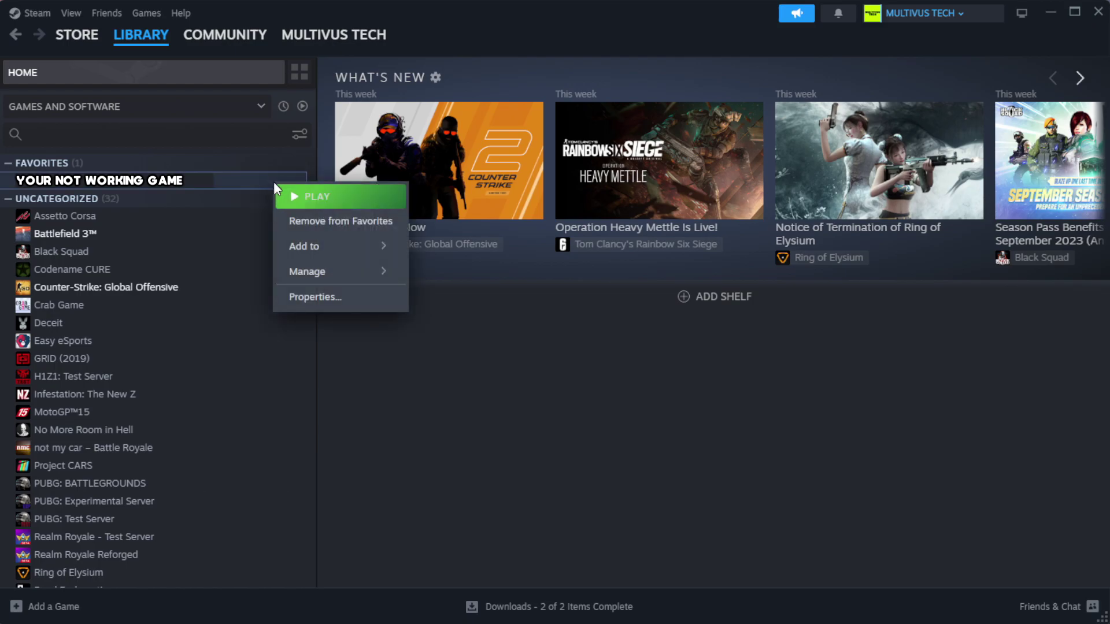
{"action": "left_click", "coordinate": [351, 305]}
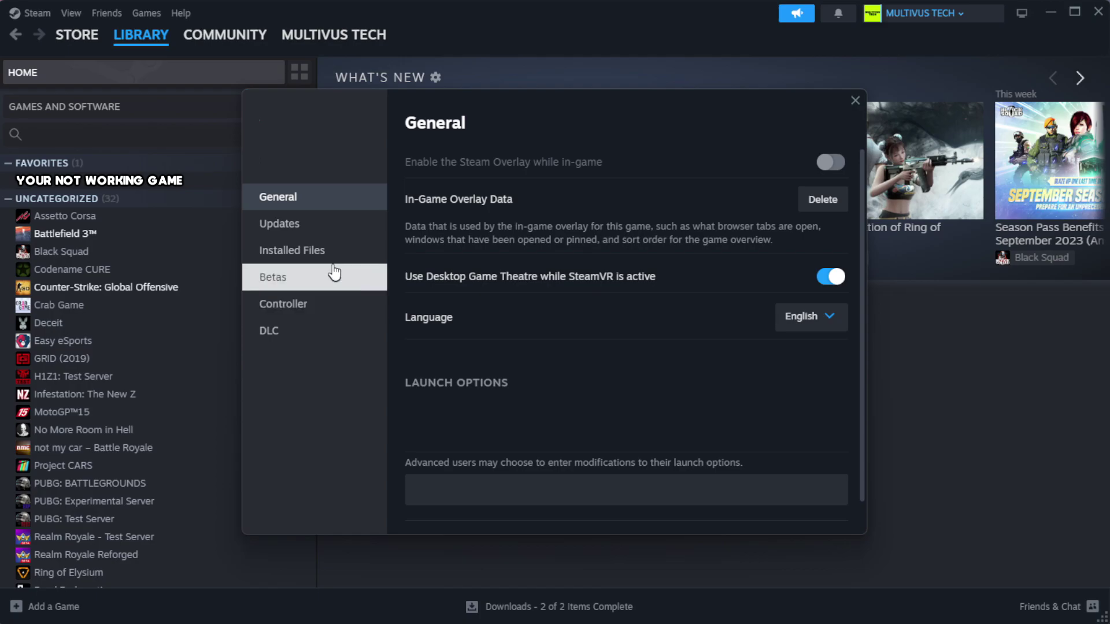
{"action": "left_click", "coordinate": [364, 263]}
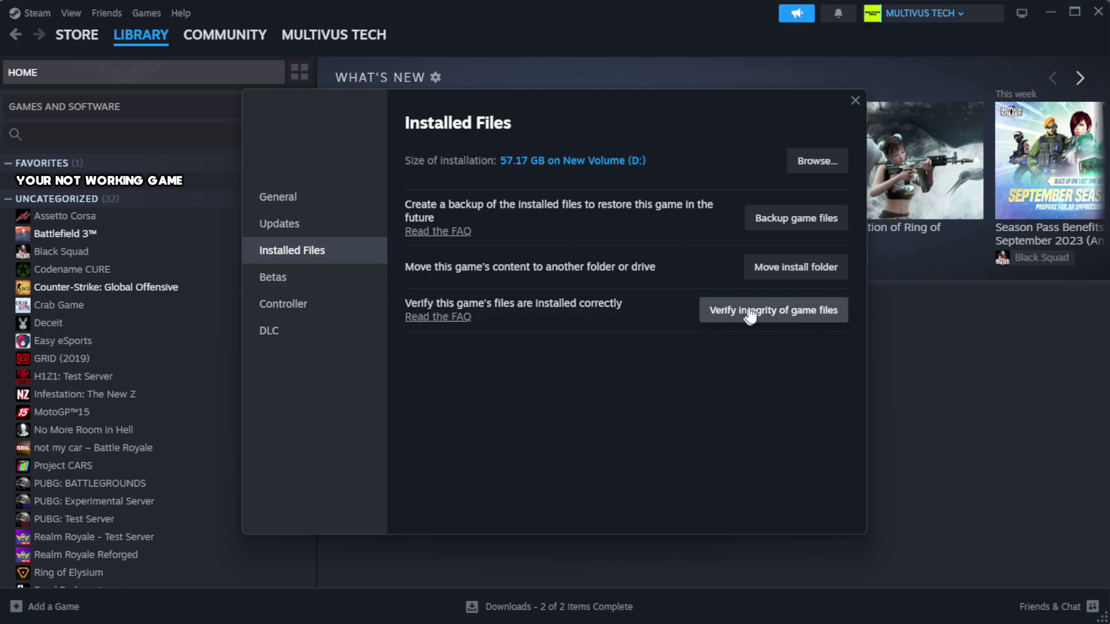
{"action": "left_click", "coordinate": [781, 319]}
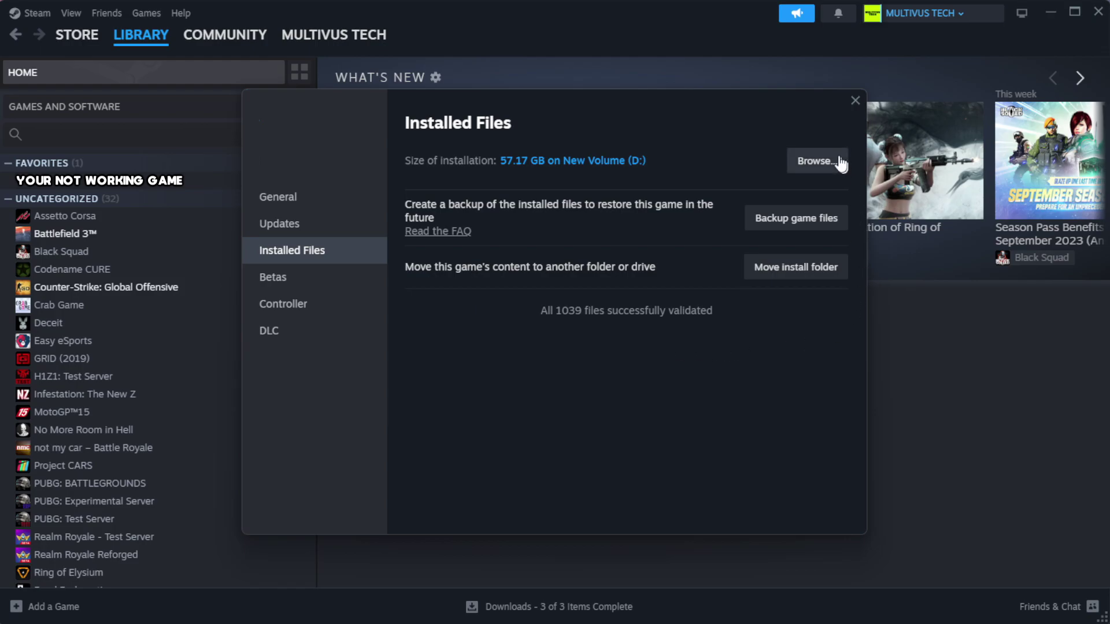
- Open the Properties of the YOUR NOT WORKING GAME shortcut from the game's install folder
{"action": "left_click", "coordinate": [815, 162]}
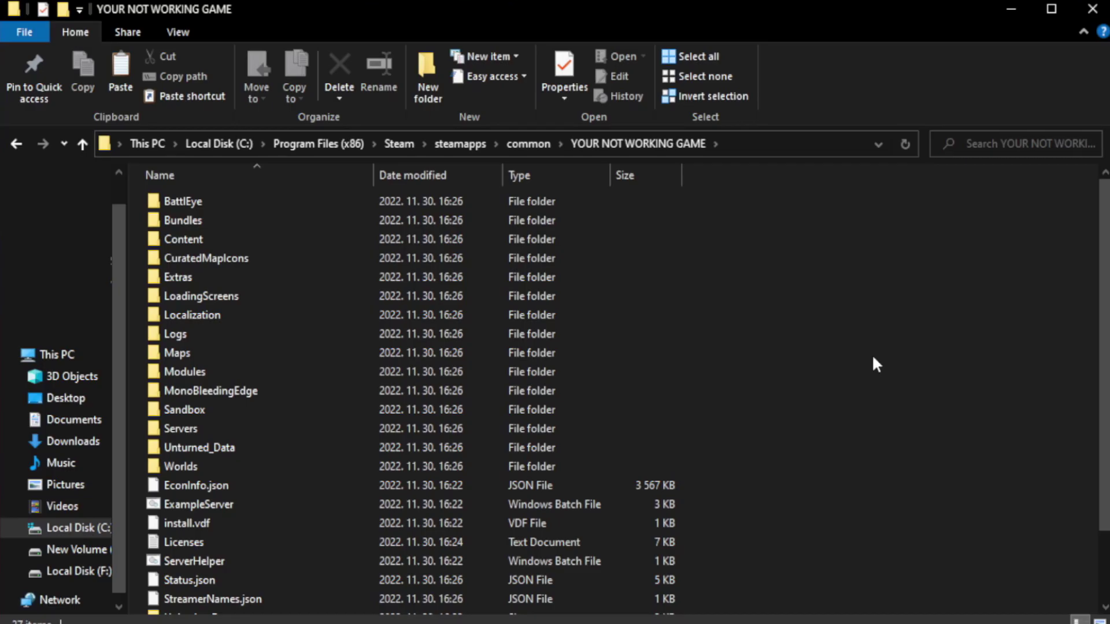
{"action": "scroll", "coordinate": [1107, 312], "scroll_direction": "down", "scroll_amount": 2}
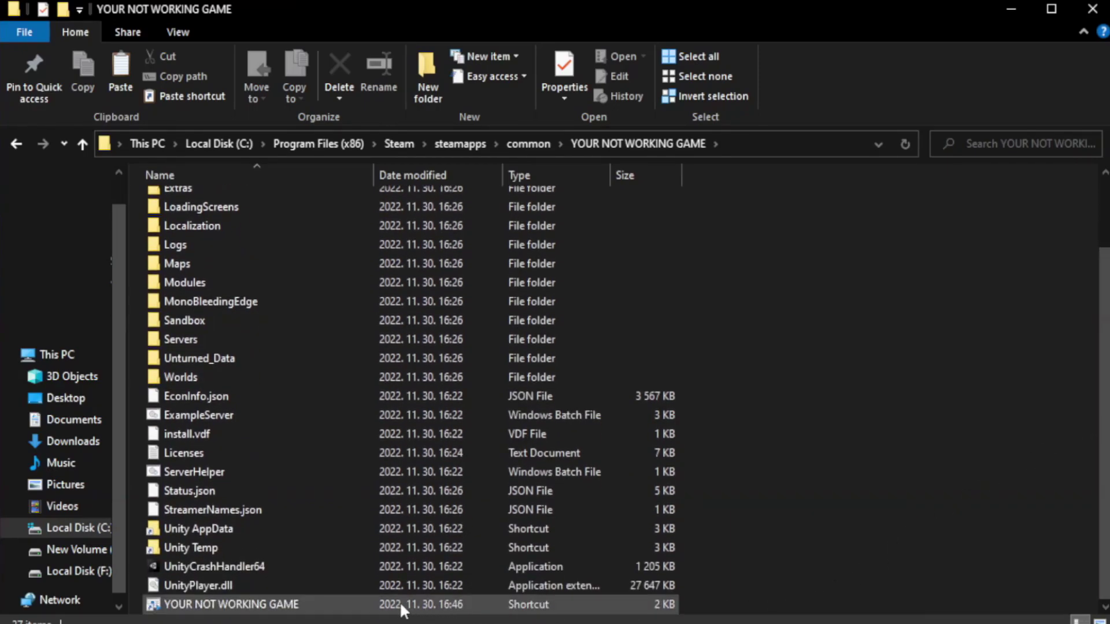
{"action": "left_click", "coordinate": [405, 605]}
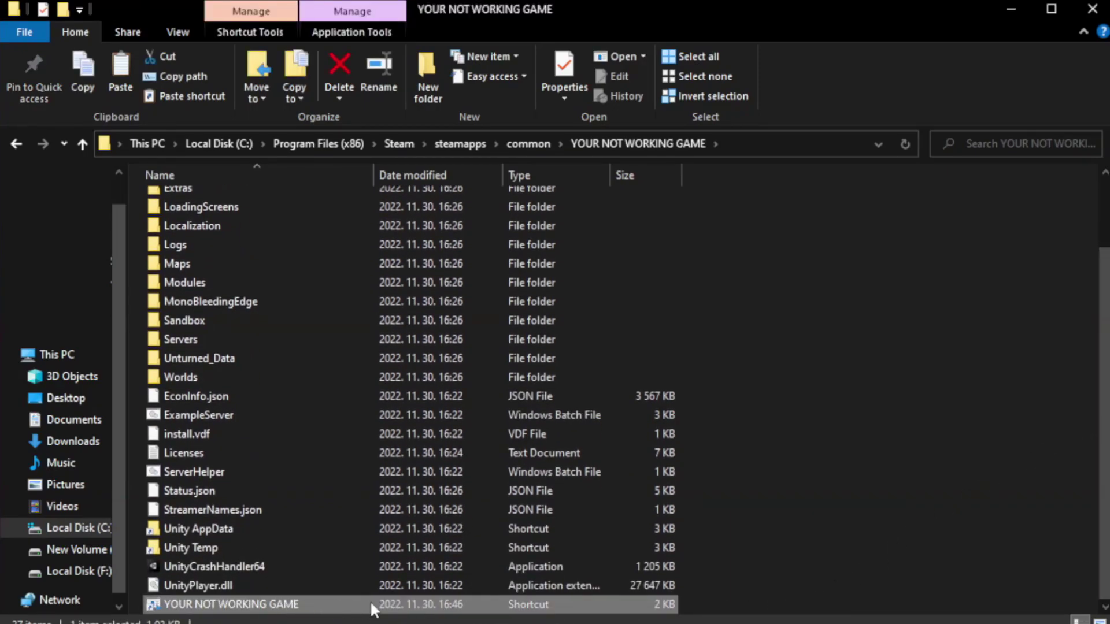
{"action": "right_click", "coordinate": [370, 605]}
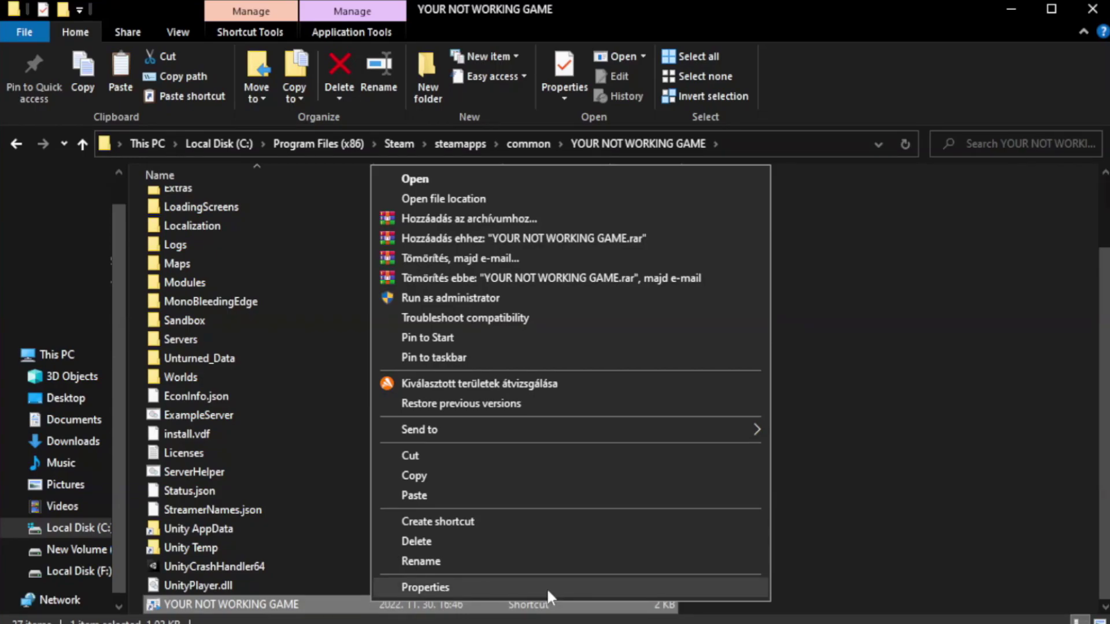
{"action": "left_click", "coordinate": [565, 586]}
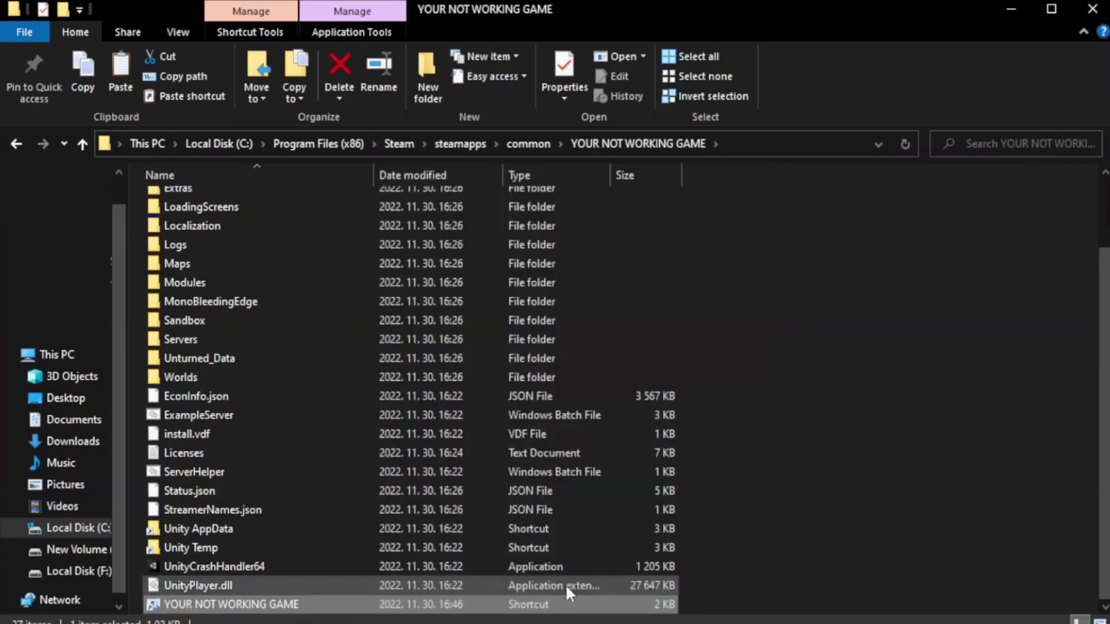
{"action": "left_click_drag", "start_coordinate": [554, 311], "coordinate": [557, 113]}
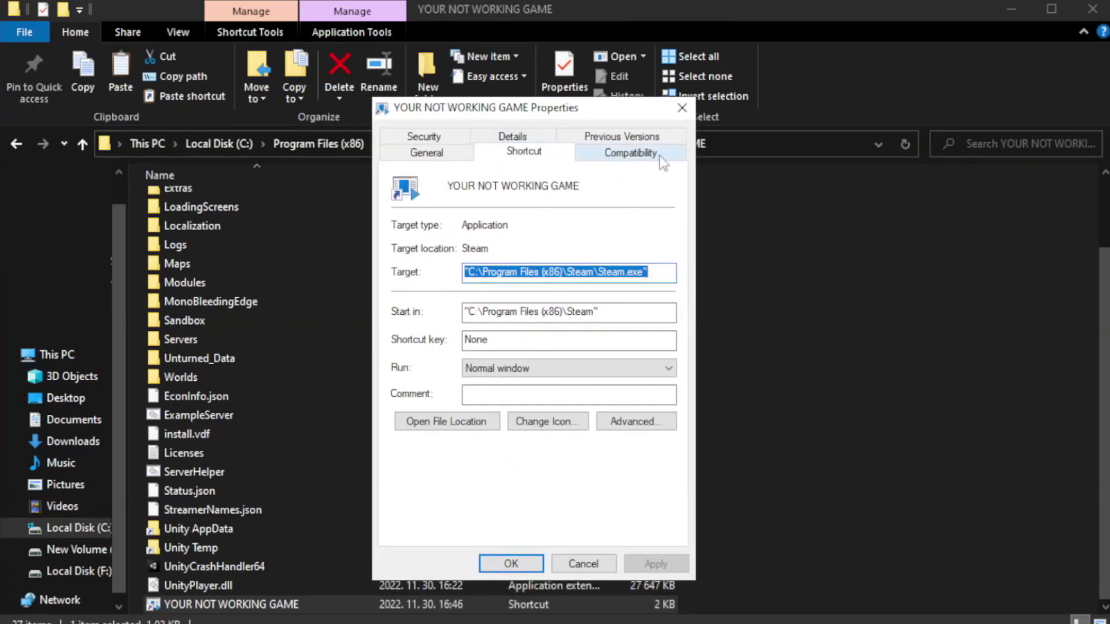
- Set the shortcut to Windows 8 compatibility mode and Run as administrator, then apply and confirm
{"action": "left_click", "coordinate": [624, 155]}
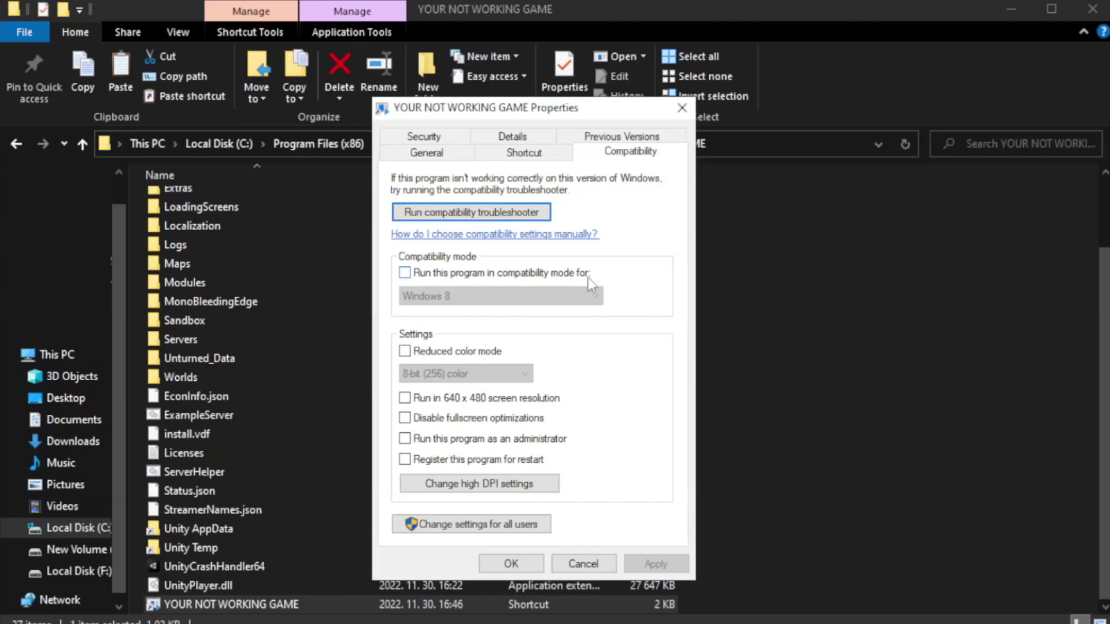
{"action": "left_click", "coordinate": [439, 273]}
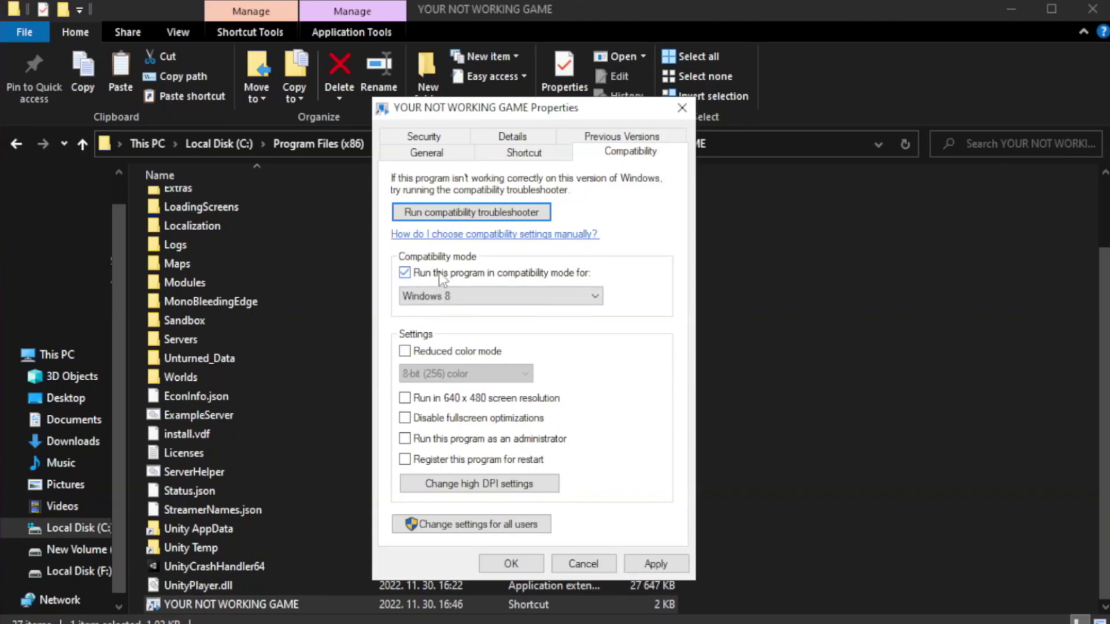
{"action": "left_click", "coordinate": [489, 295]}
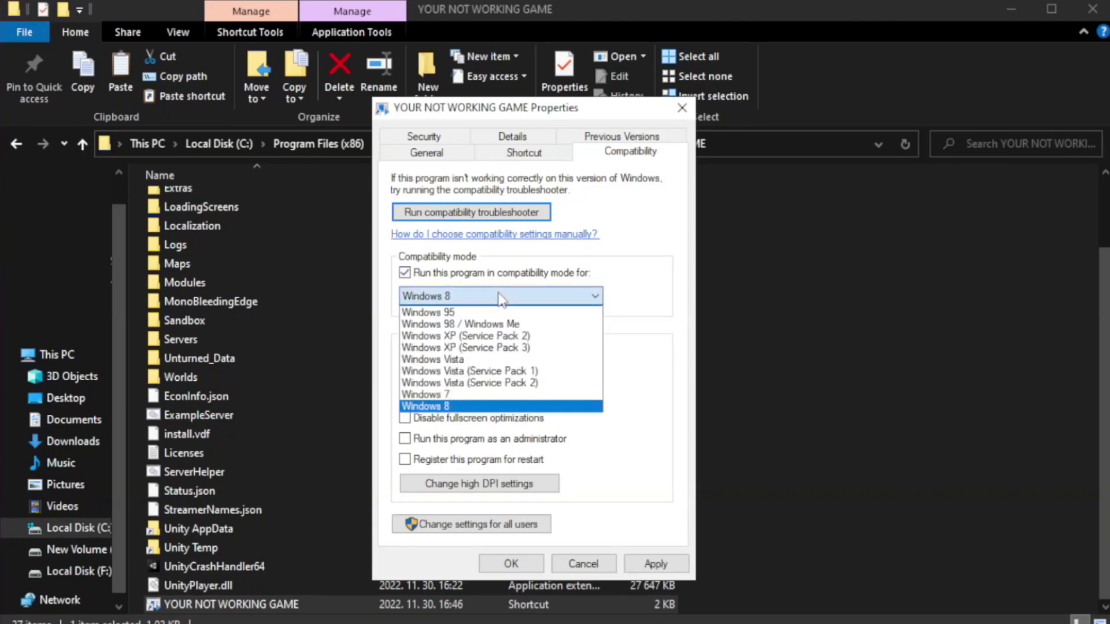
{"action": "left_click", "coordinate": [470, 407]}
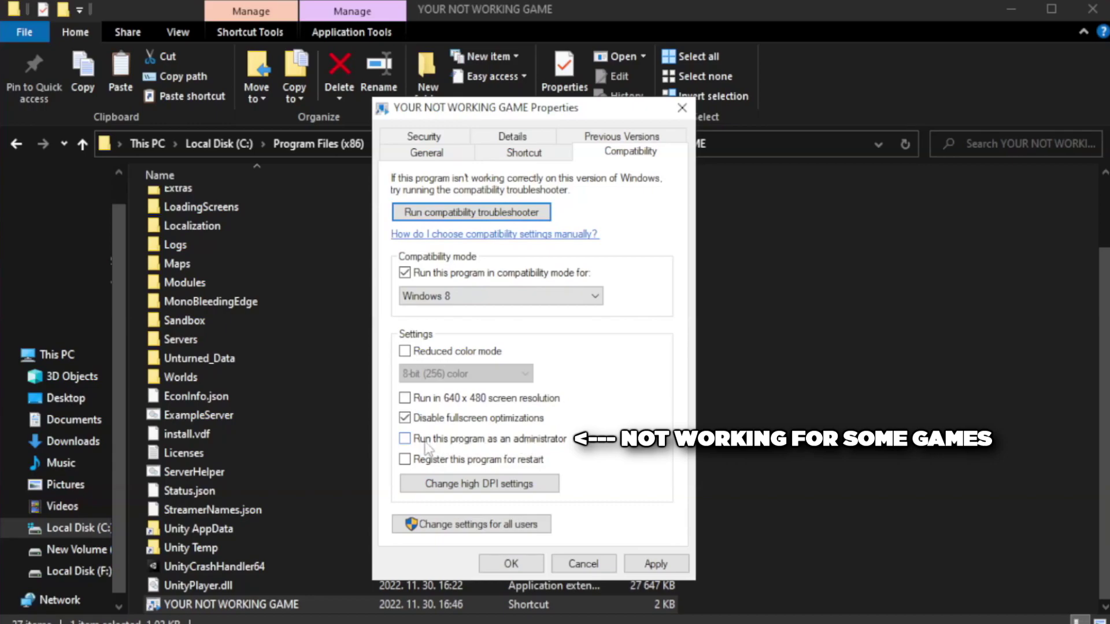
{"action": "left_click", "coordinate": [437, 449]}
{"action": "left_click", "coordinate": [655, 563]}
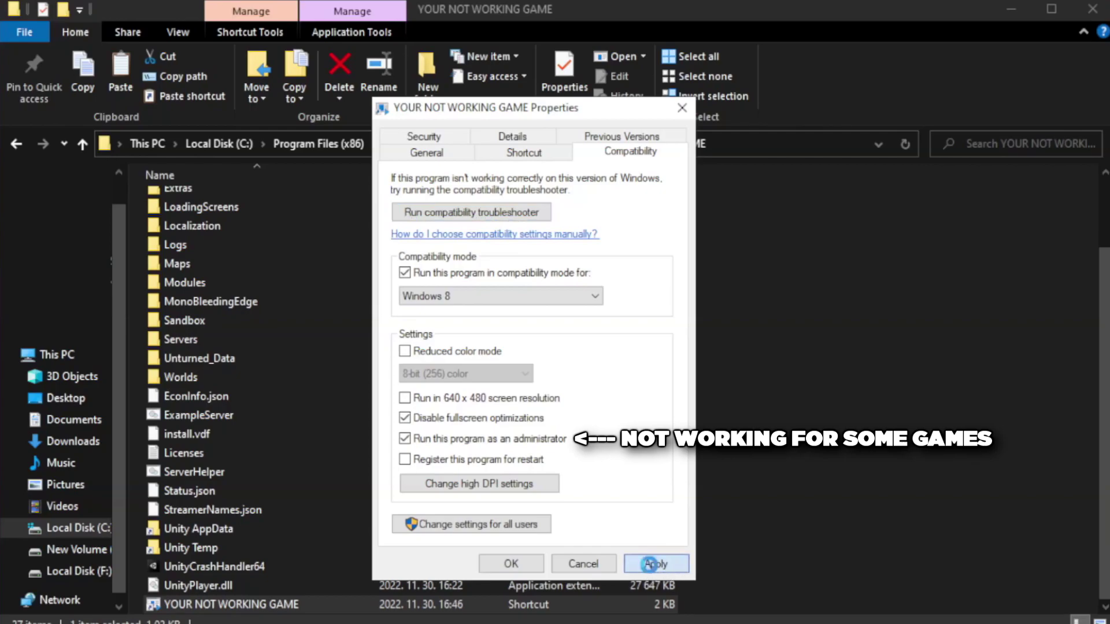
{"action": "left_click", "coordinate": [509, 570]}
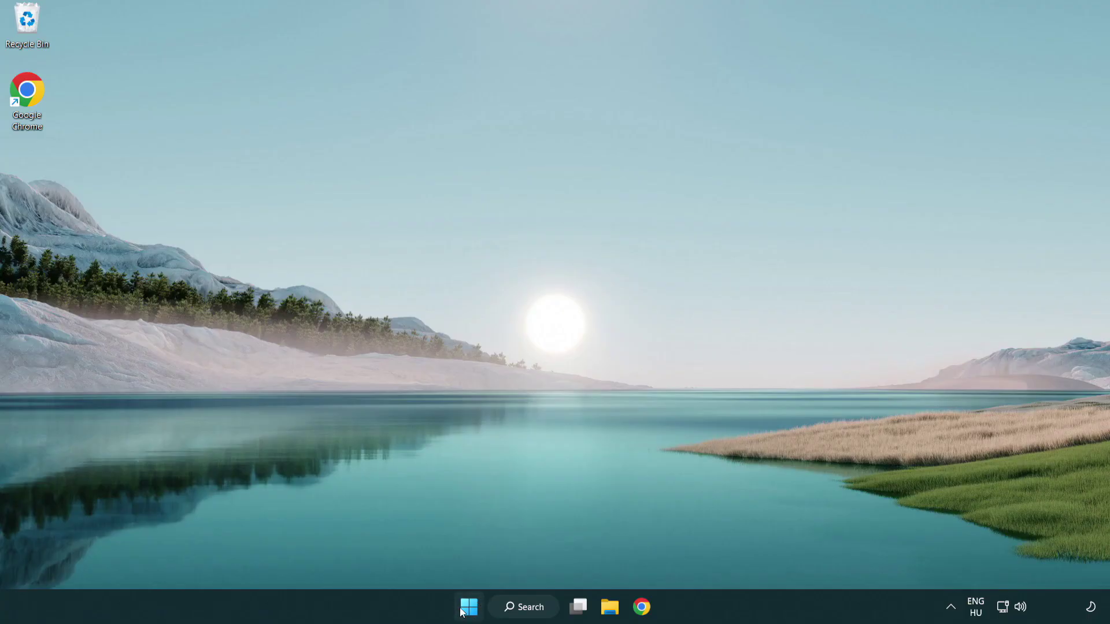
- Open the Win+X quick-link menu from the Start button
{"action": "right_click", "coordinate": [469, 612]}
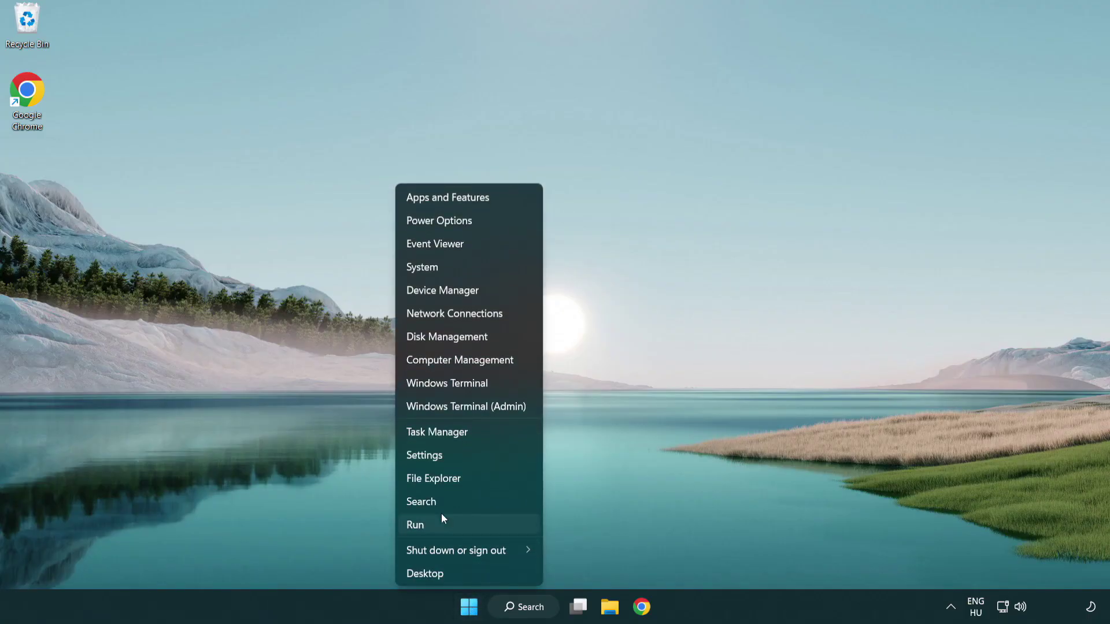
- Disable Terminal, Phone Link, Cortana and Windows Security notifications as startup apps in Task Manager, then close it
{"action": "left_click", "coordinate": [490, 434]}
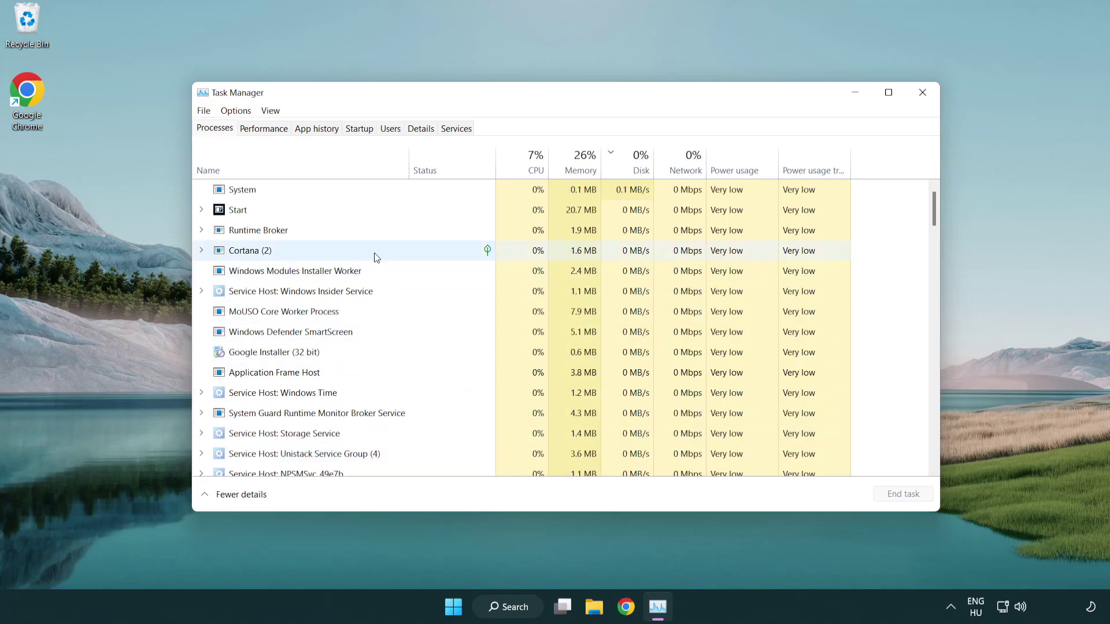
{"action": "left_click", "coordinate": [361, 130]}
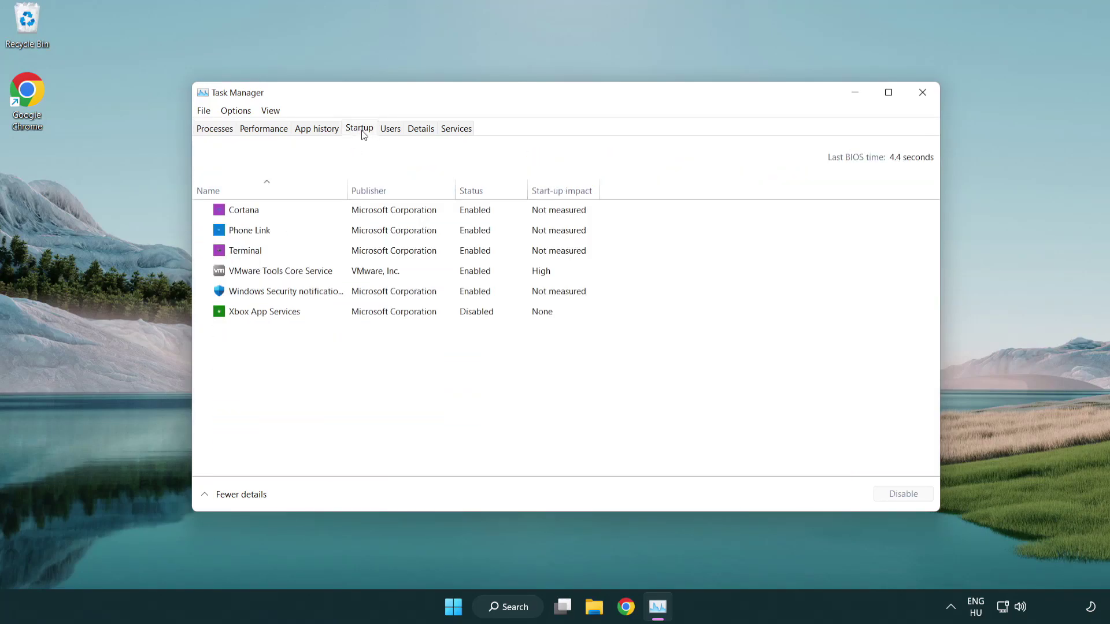
{"action": "left_click", "coordinate": [363, 253]}
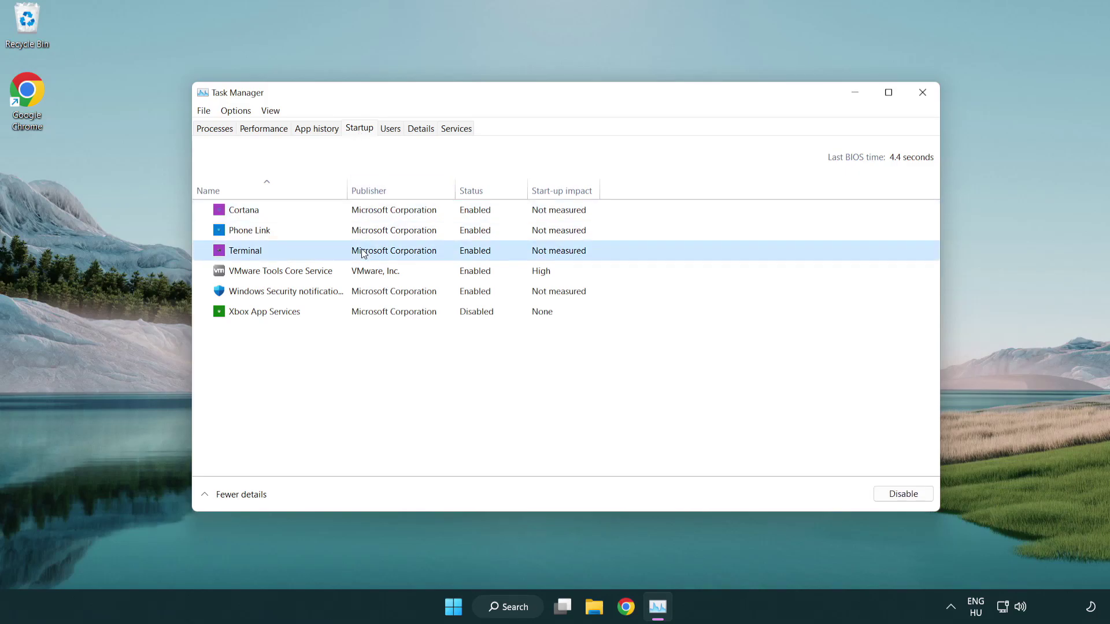
{"action": "left_click", "coordinate": [895, 494]}
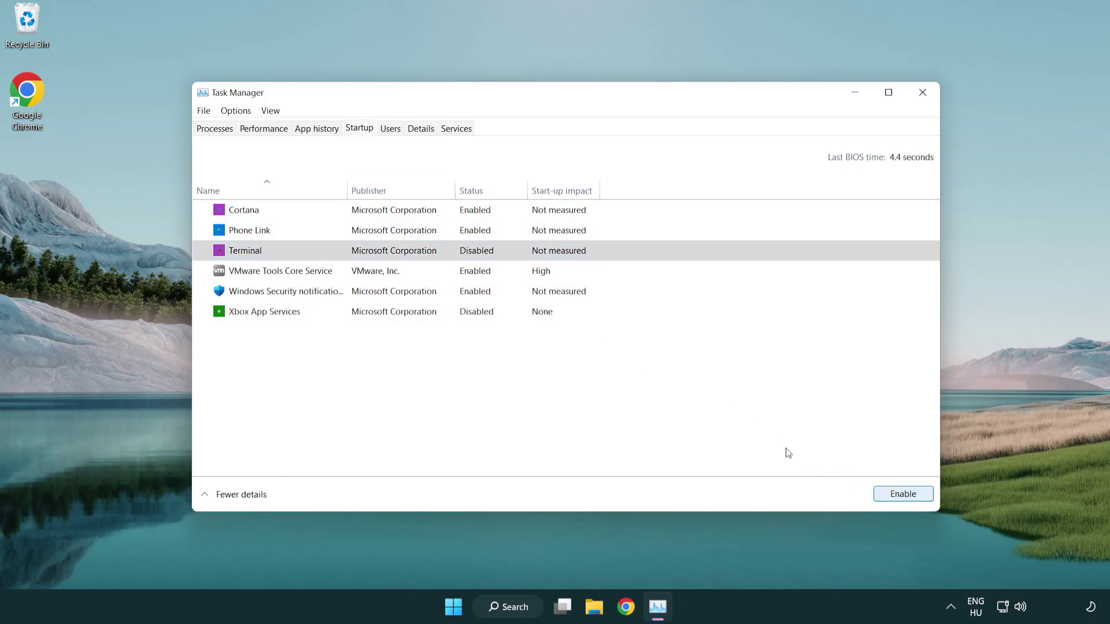
{"action": "left_click", "coordinate": [462, 237]}
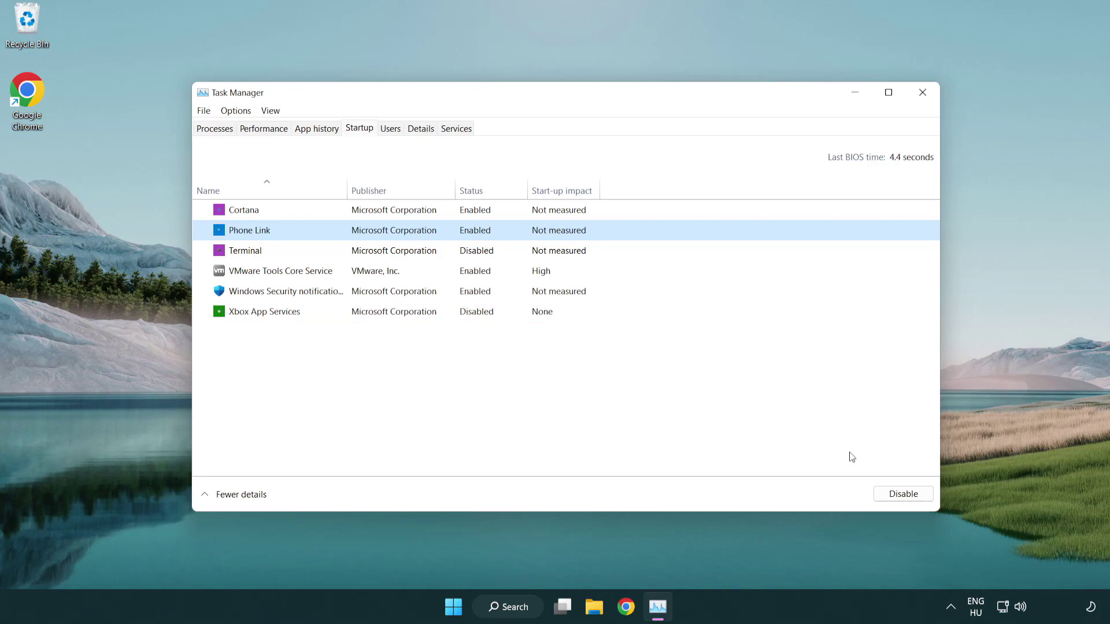
{"action": "left_click", "coordinate": [902, 495]}
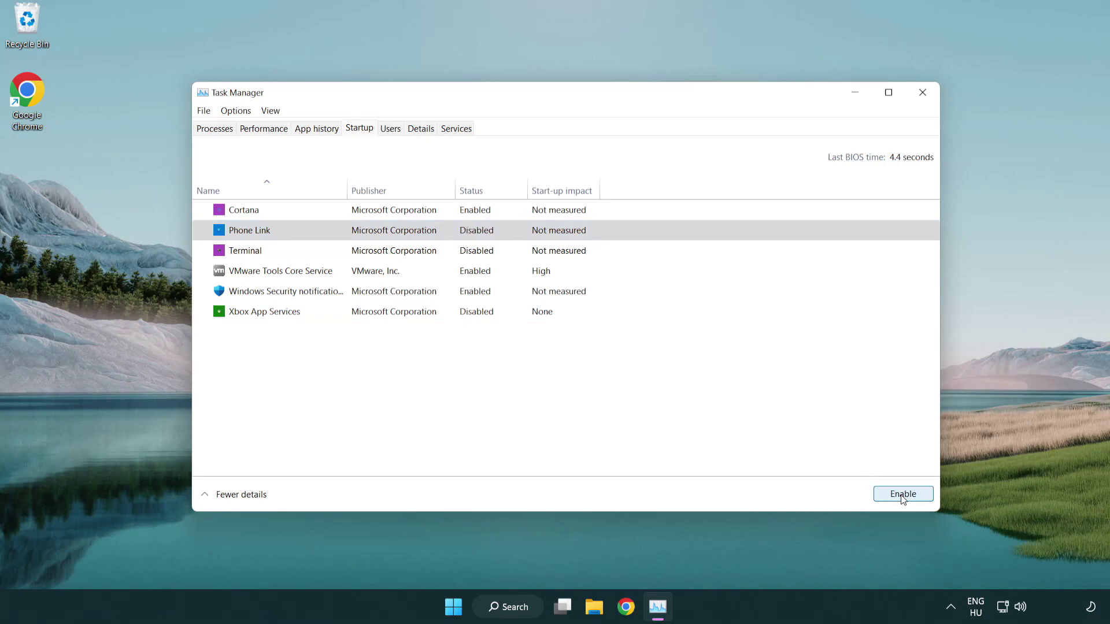
{"action": "left_click", "coordinate": [397, 217]}
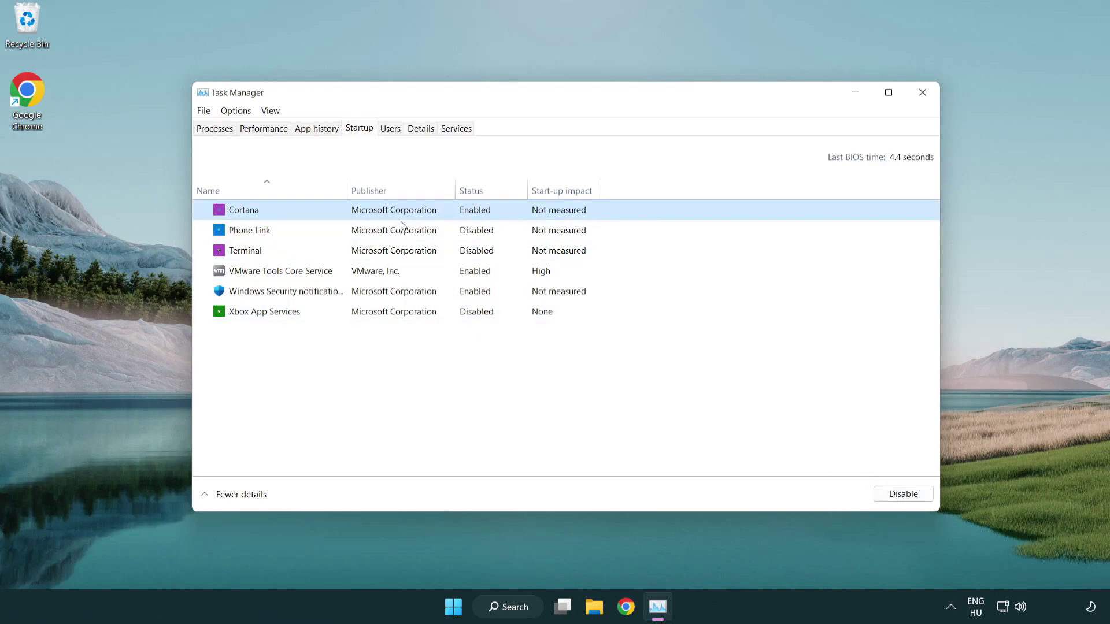
{"action": "left_click", "coordinate": [880, 491]}
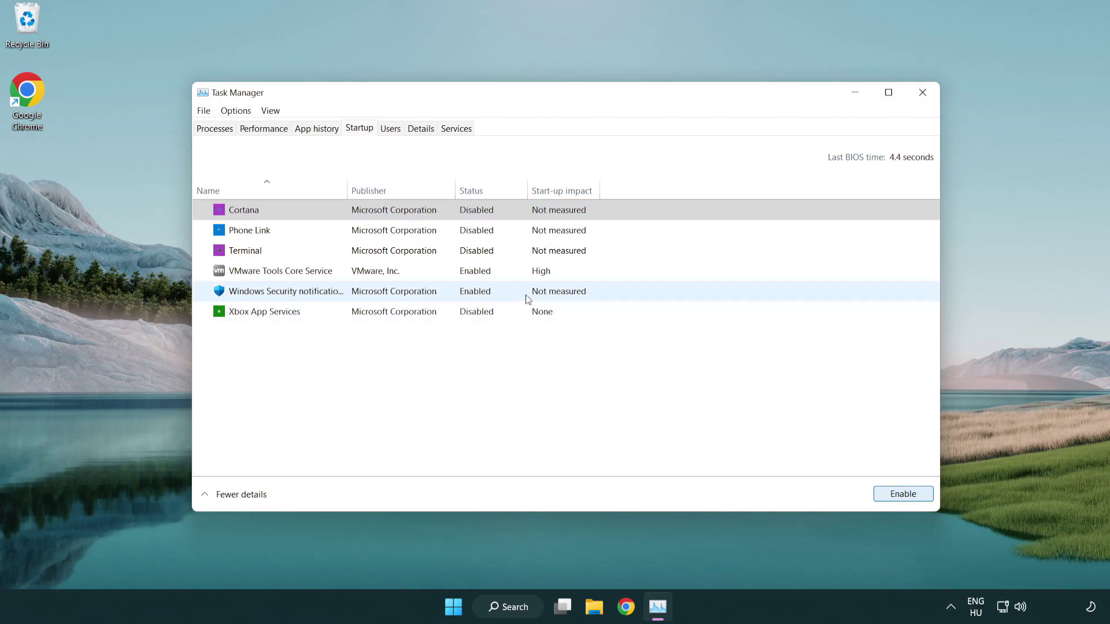
{"action": "left_click", "coordinate": [527, 298]}
{"action": "left_click", "coordinate": [875, 492]}
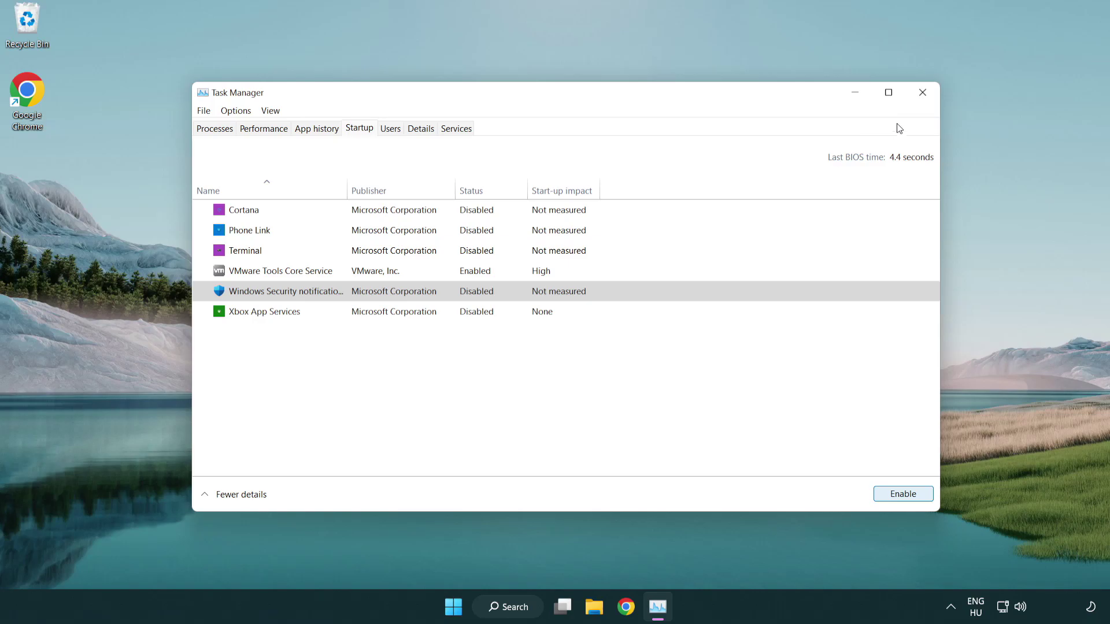
{"action": "left_click", "coordinate": [925, 100]}
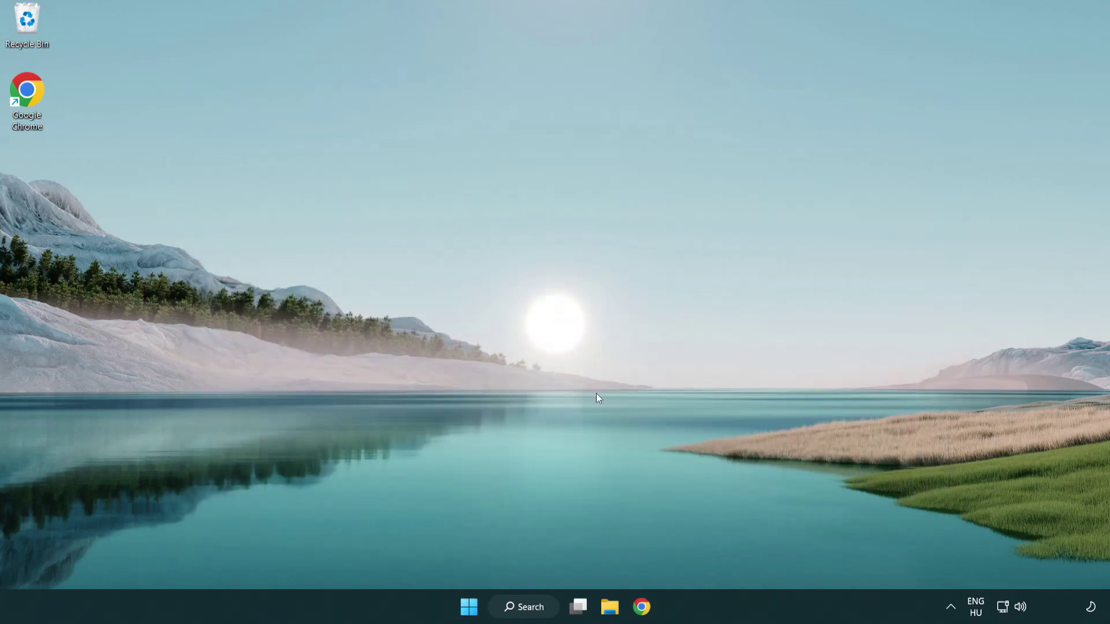
- Search for cmd and launch Command Prompt as administrator
{"action": "left_click", "coordinate": [511, 606]}
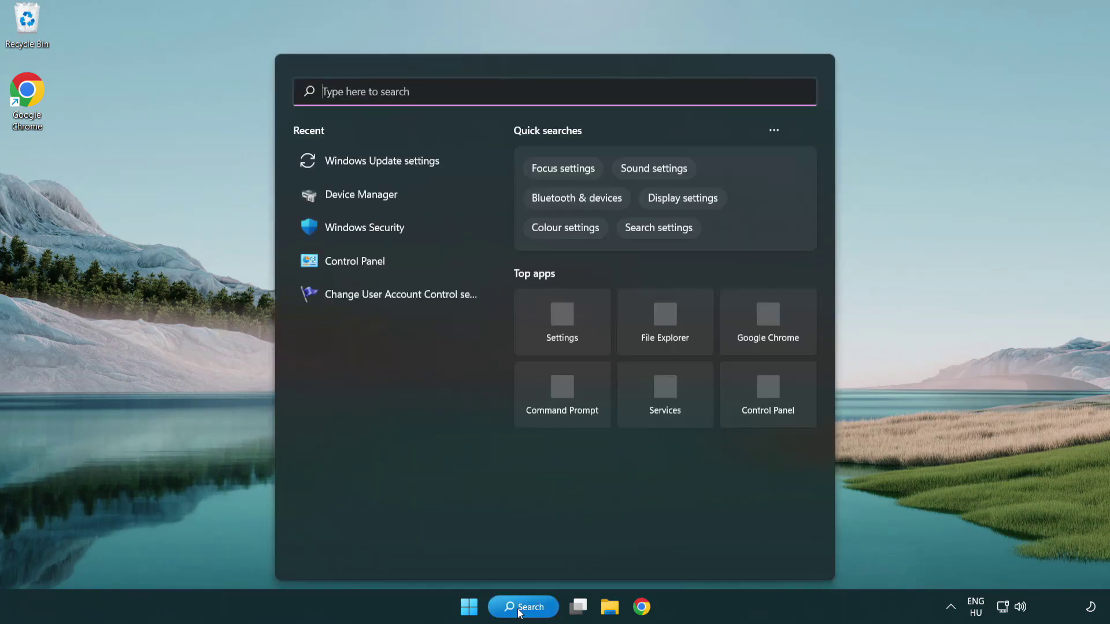
{"action": "type", "text": "c"}
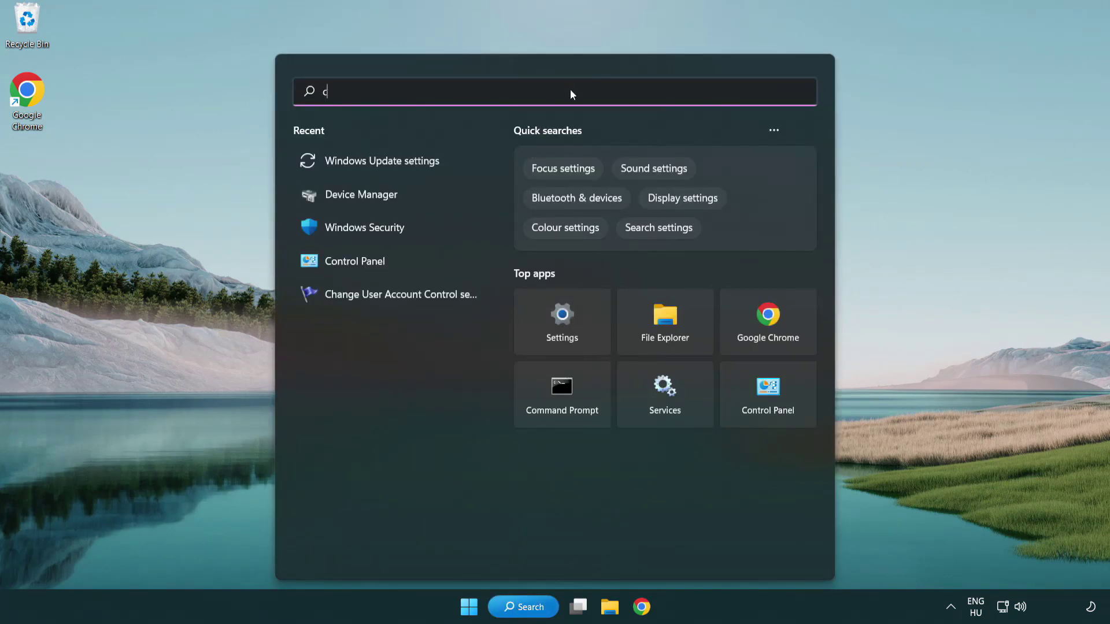
{"action": "type", "text": "md"}
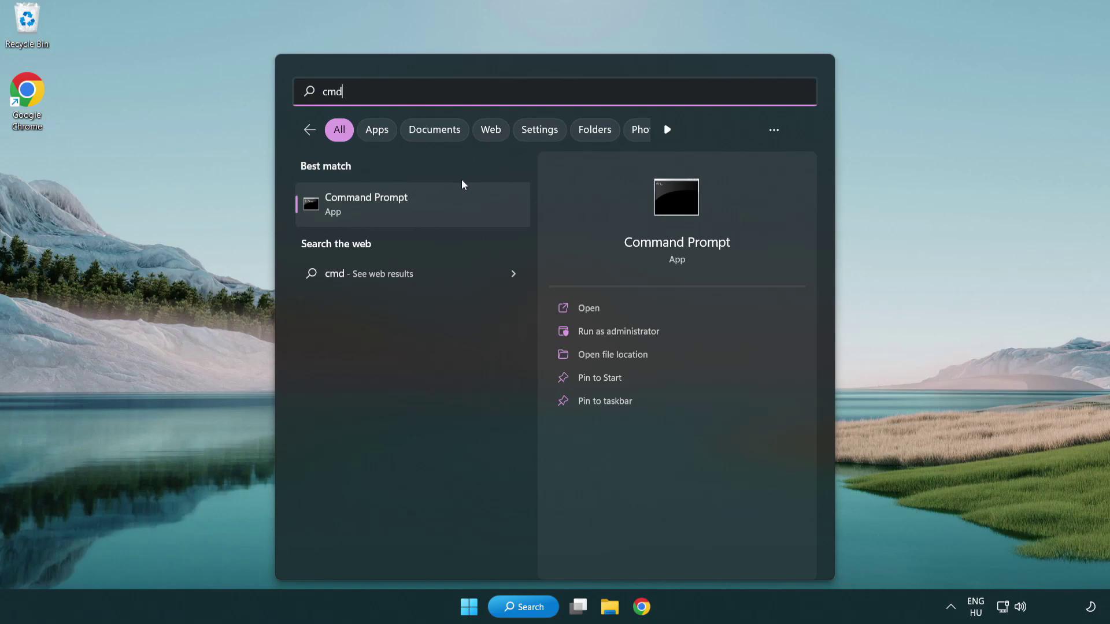
{"action": "right_click", "coordinate": [425, 211]}
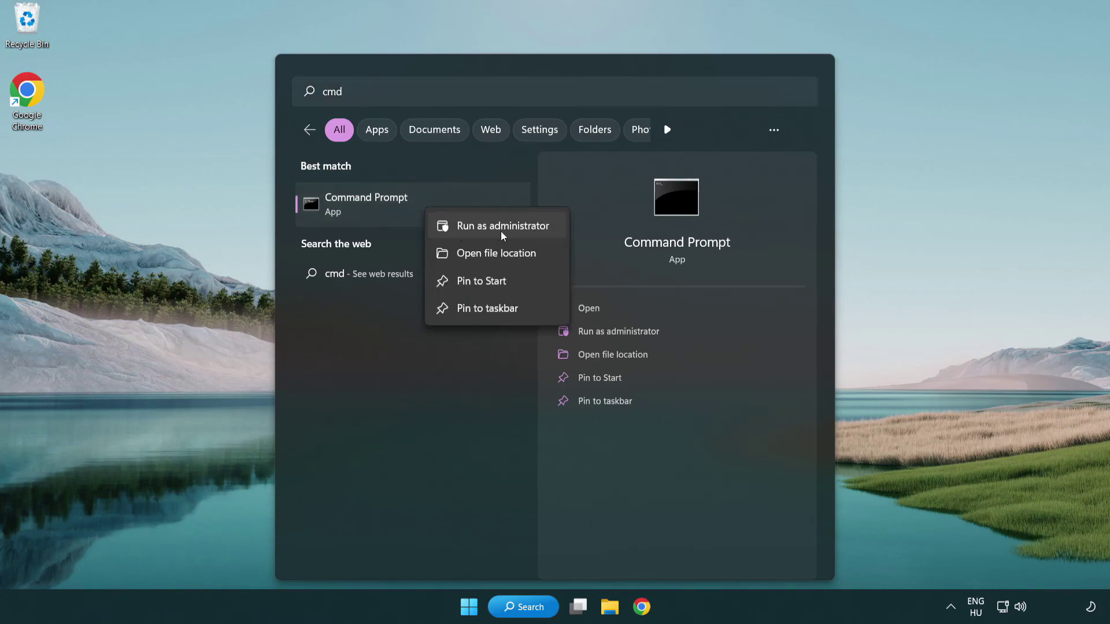
{"action": "left_click", "coordinate": [500, 231]}
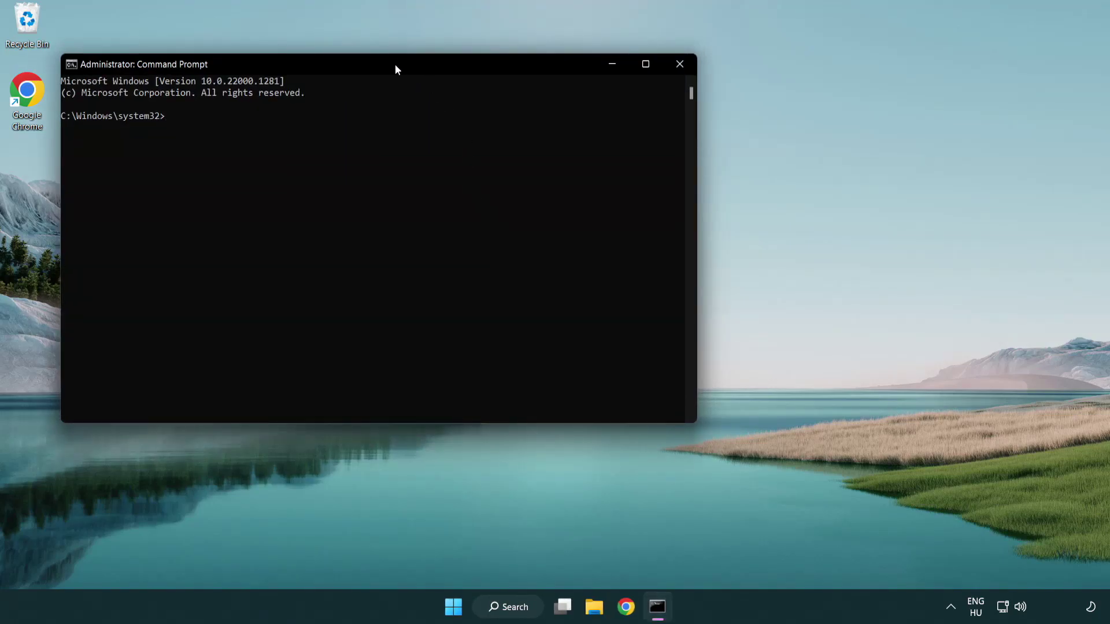
- Run sfc /scannow in the admin Command Prompt and let verification reach 100%
{"action": "left_click_drag", "start_coordinate": [396, 66], "coordinate": [559, 115]}
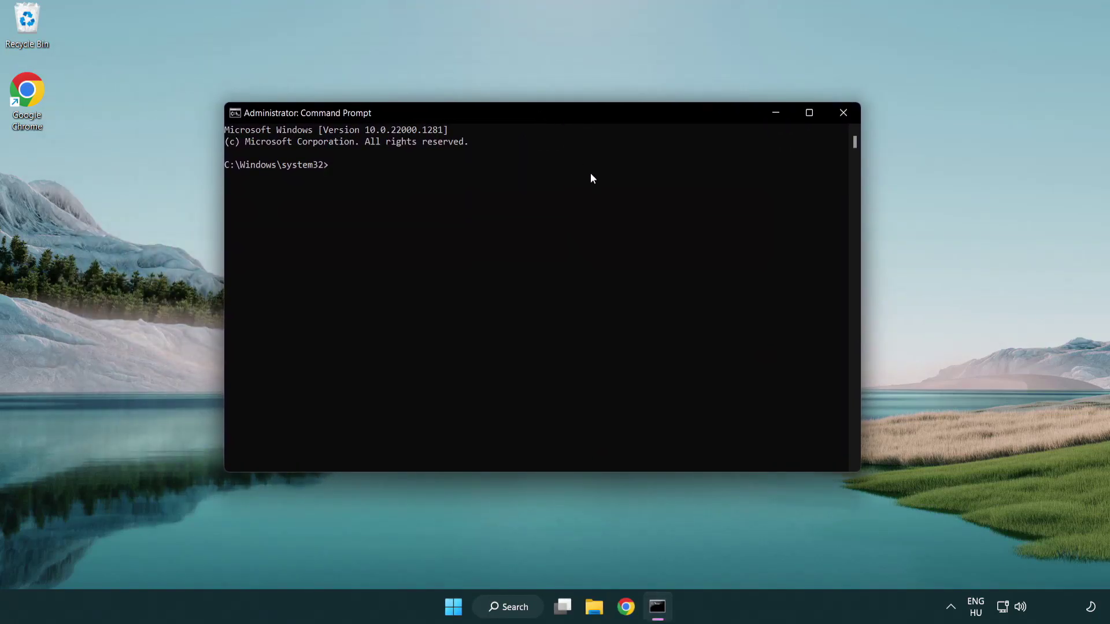
{"action": "type", "text": "sfc /"}
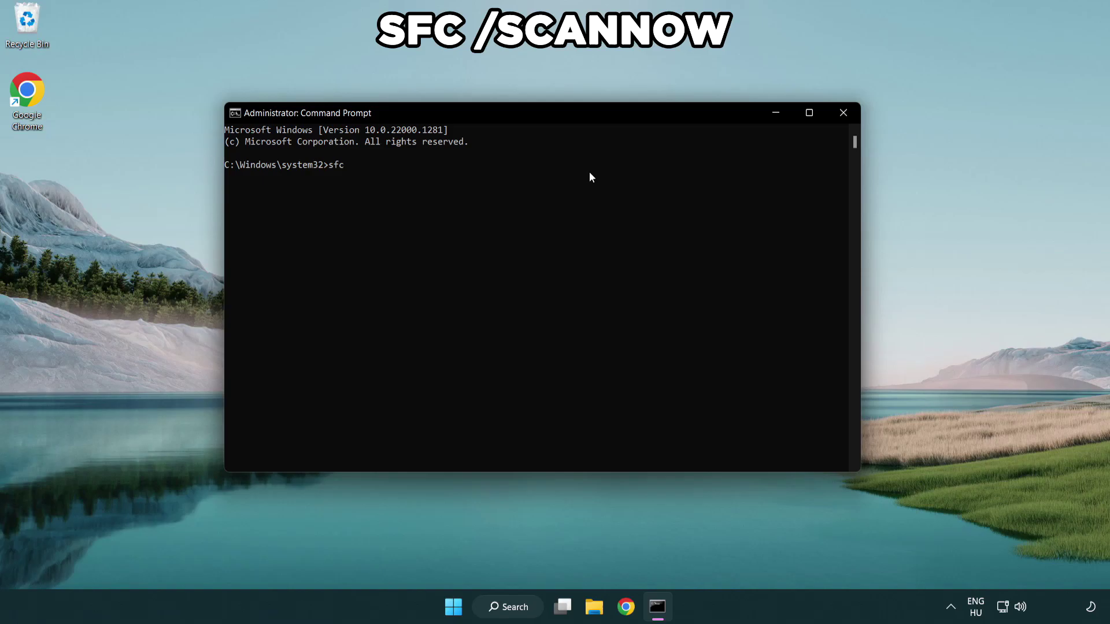
{"action": "type", "text": "scannow"}
{"action": "key", "text": "Return"}
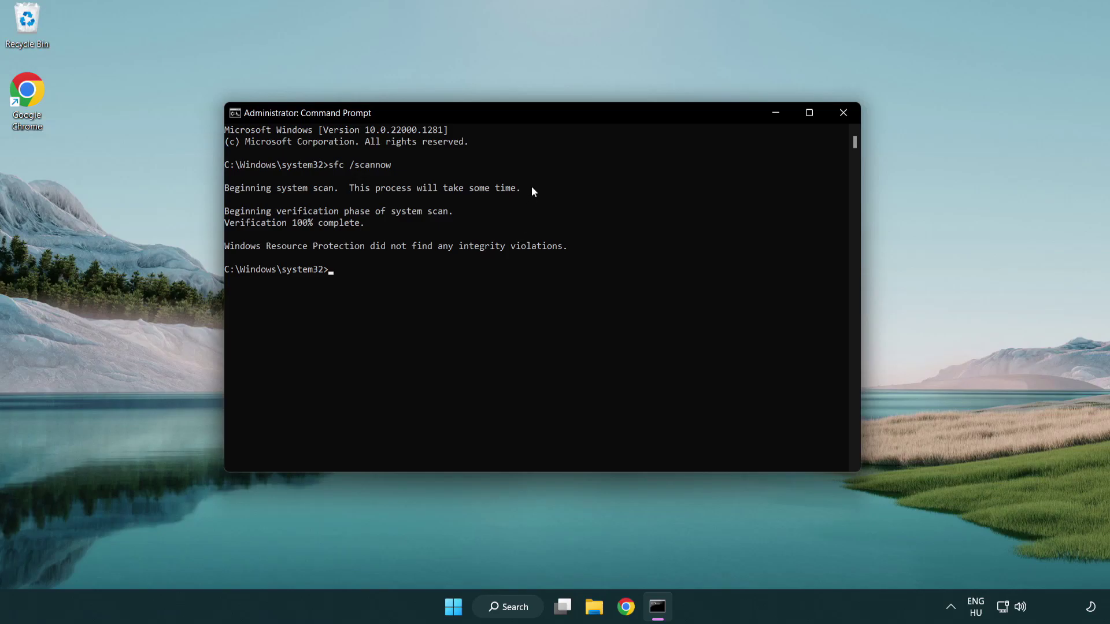
- Close the Command Prompt window and bring up the Start menu's power options
{"action": "left_click", "coordinate": [847, 116]}
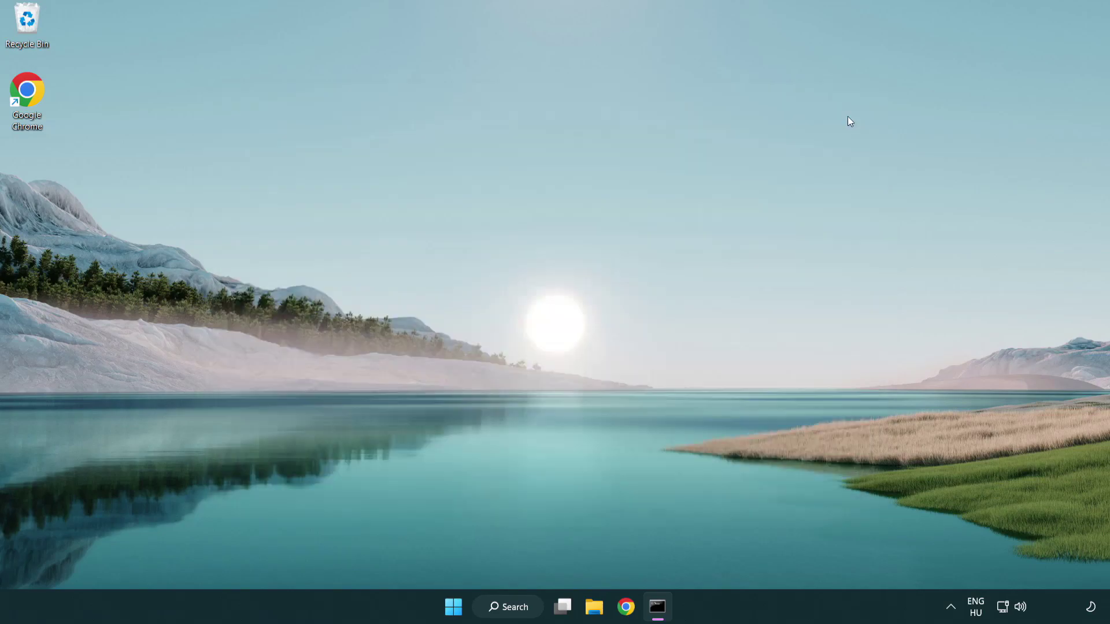
{"action": "left_click", "coordinate": [483, 601]}
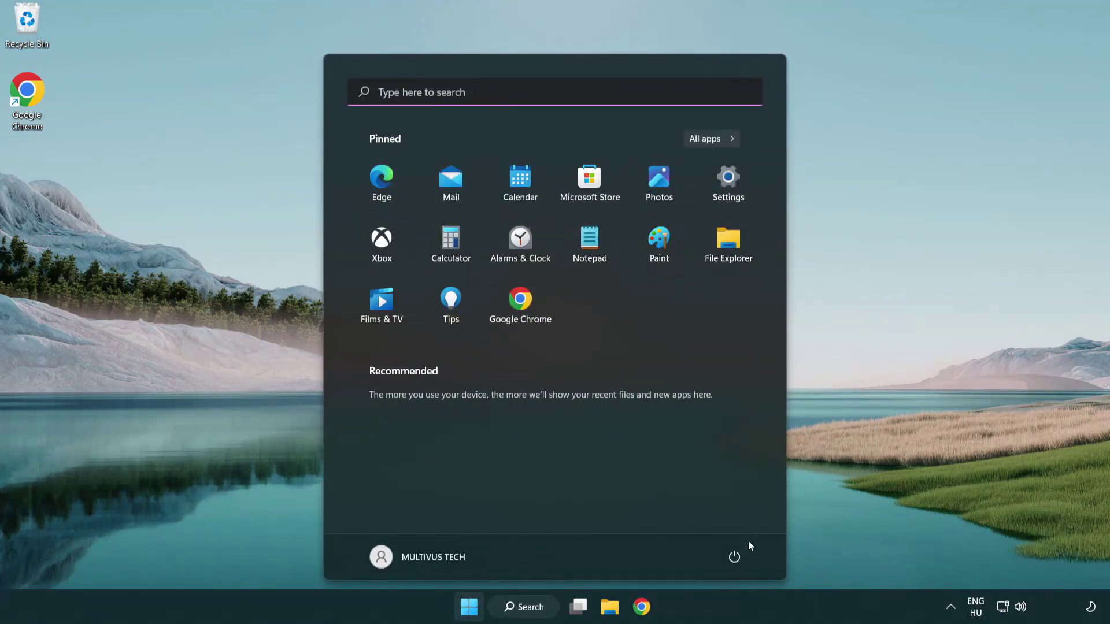
{"action": "left_click", "coordinate": [735, 555]}
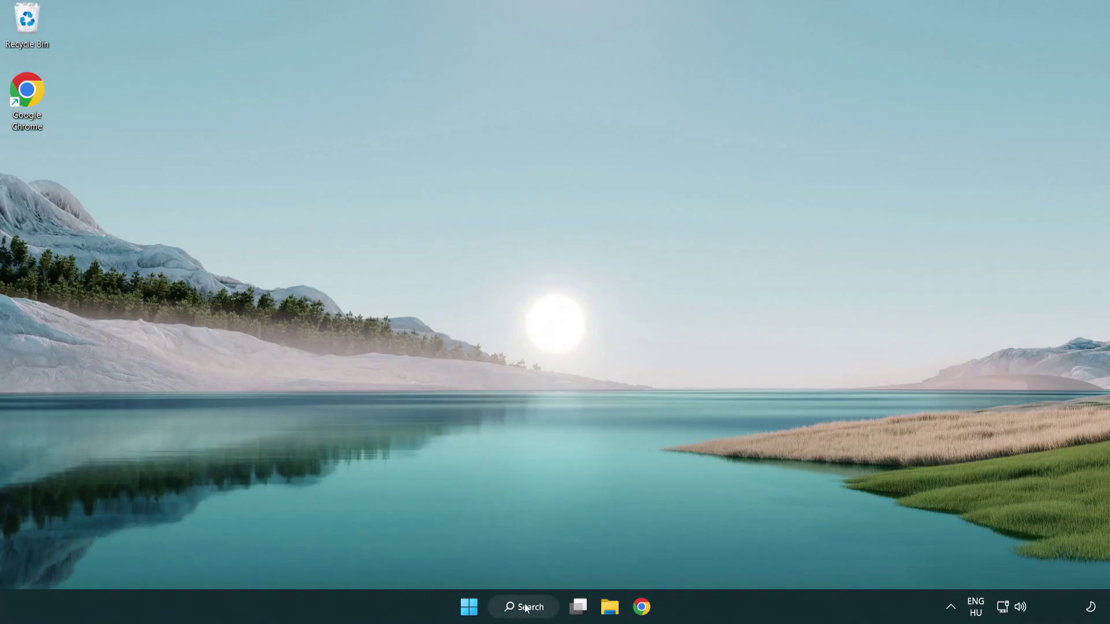
- Search Windows for 'security' and launch the Windows Security app
{"action": "left_click", "coordinate": [527, 614]}
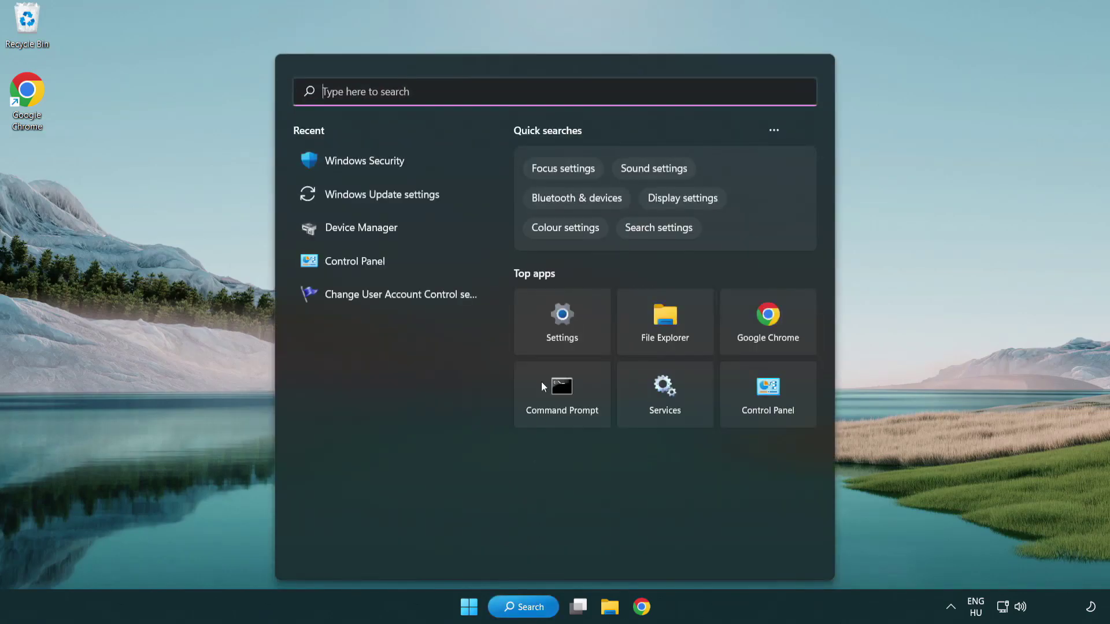
{"action": "type", "text": "se"}
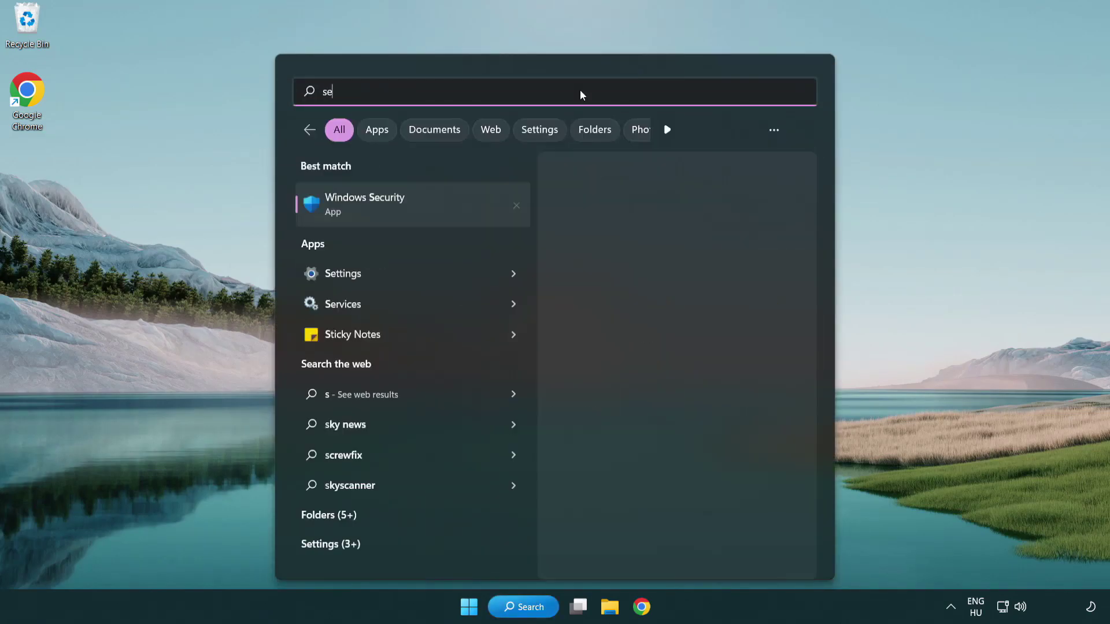
{"action": "type", "text": "curi"}
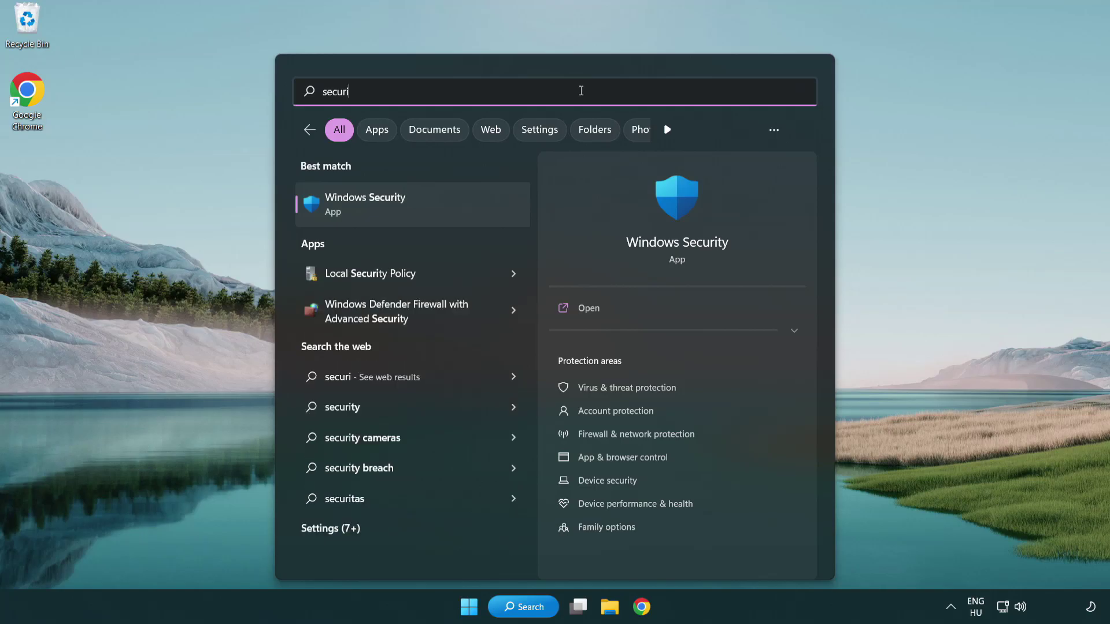
{"action": "type", "text": "ty"}
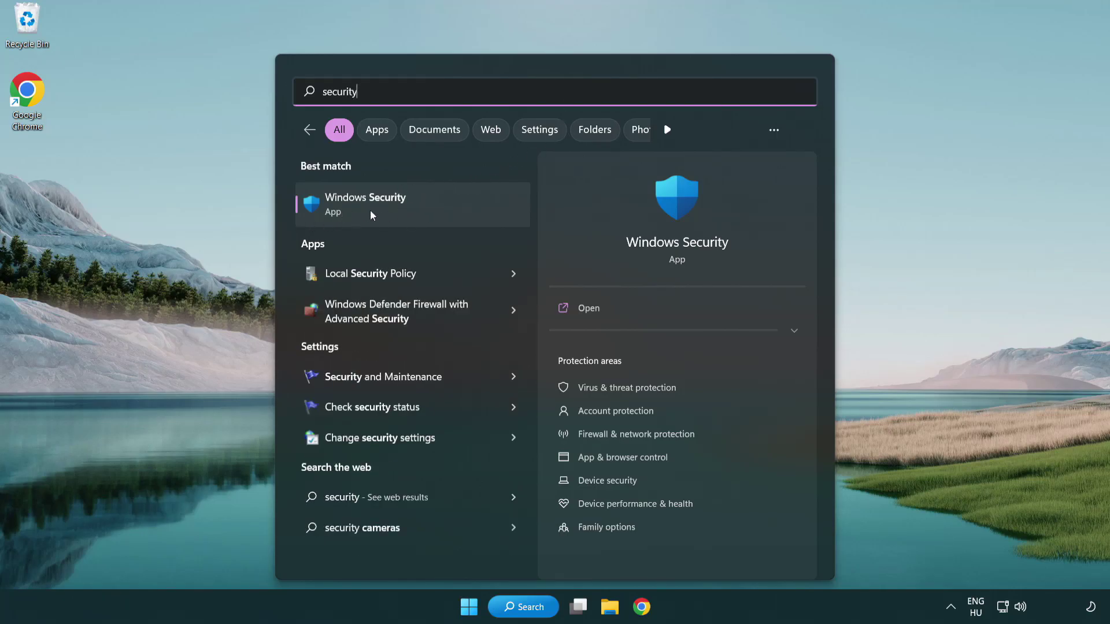
{"action": "left_click", "coordinate": [454, 214]}
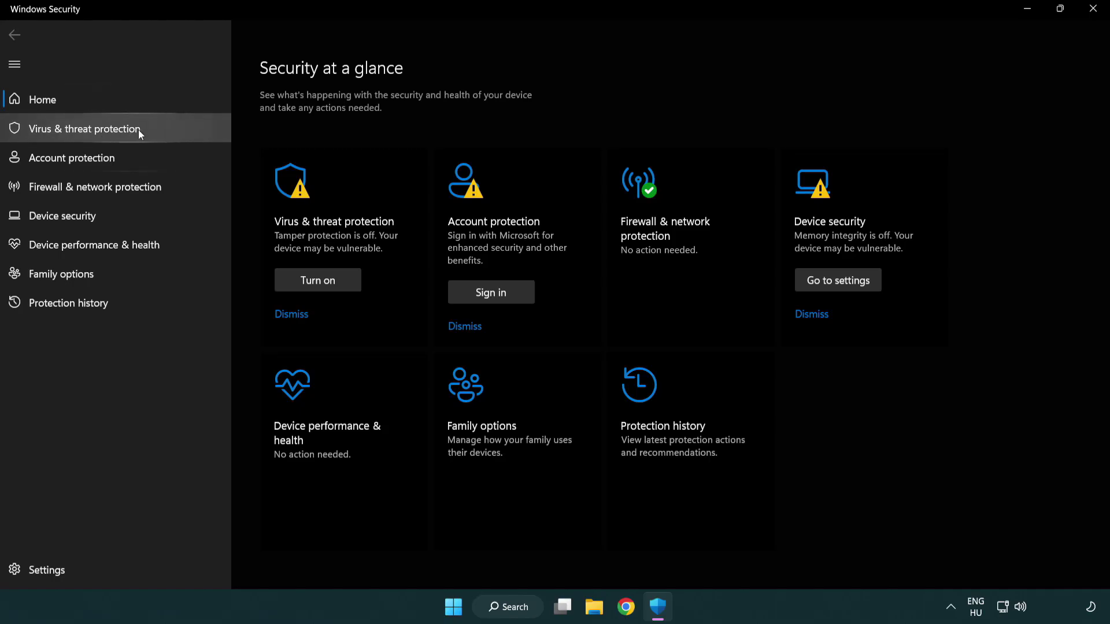
- Go to Virus & threat protection > Manage settings > Add or remove exclusions
{"action": "left_click", "coordinate": [168, 129]}
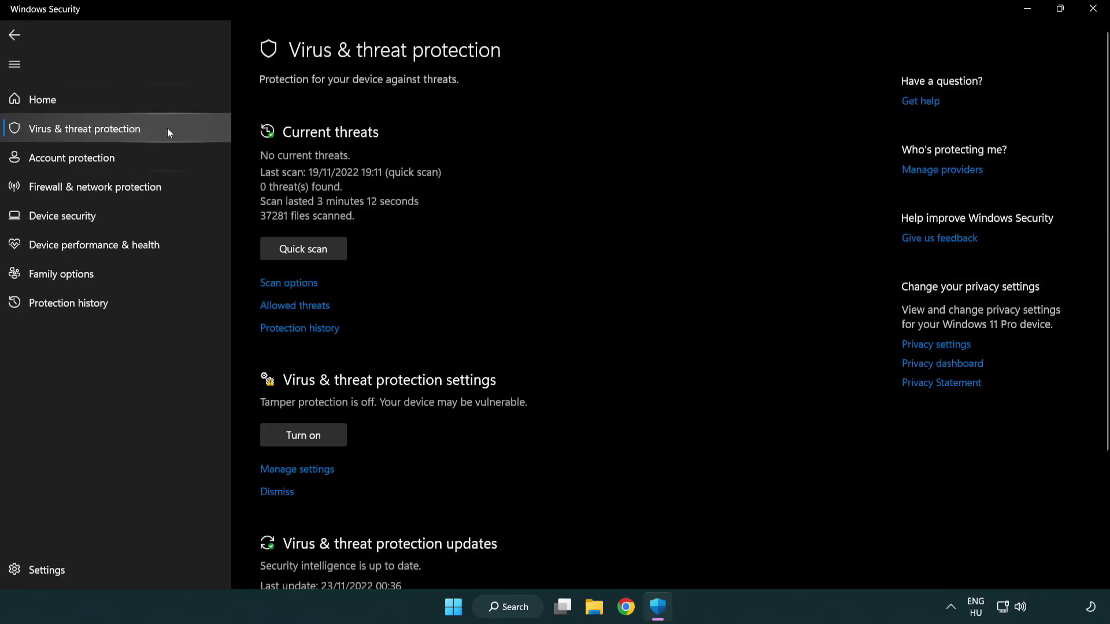
{"action": "scroll", "coordinate": [324, 250], "scroll_direction": "down", "scroll_amount": 1}
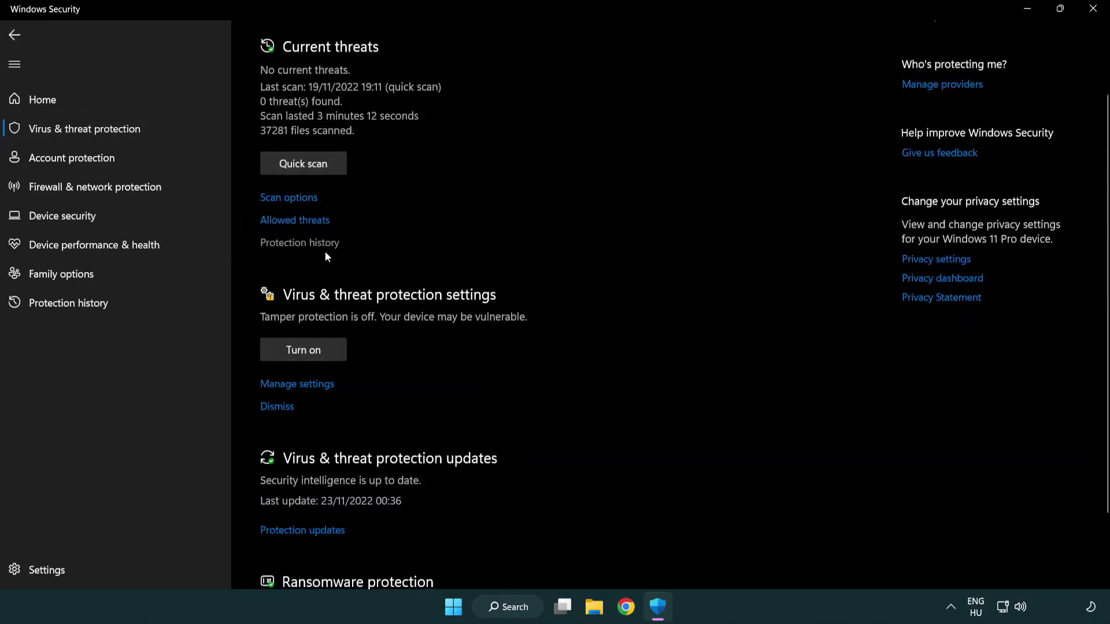
{"action": "left_click", "coordinate": [295, 386]}
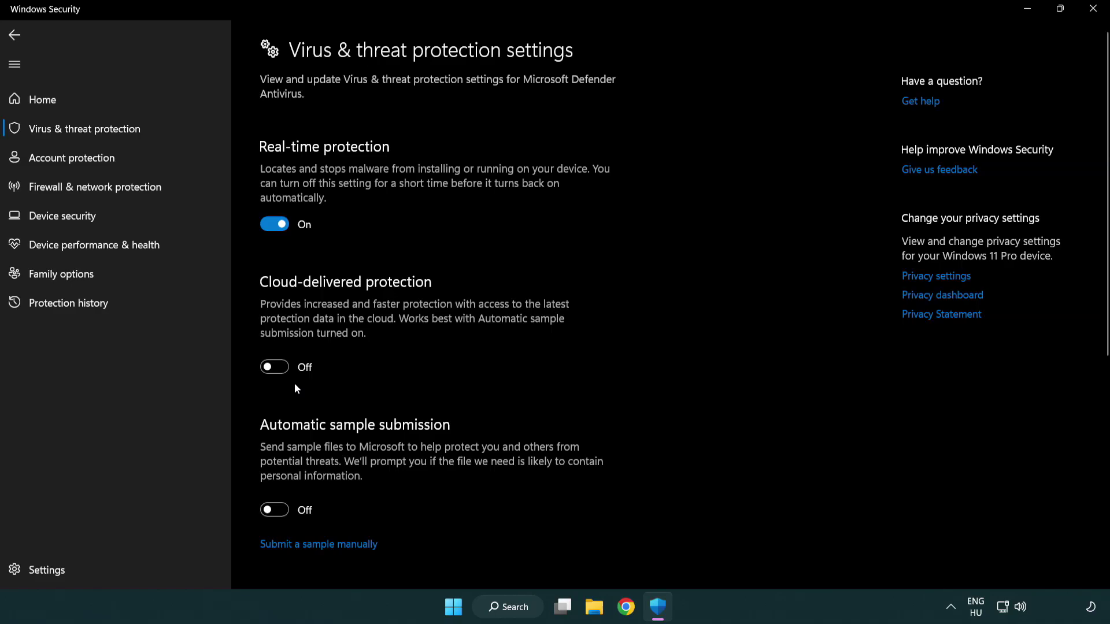
{"action": "scroll", "coordinate": [296, 389], "scroll_direction": "down", "scroll_amount": 6}
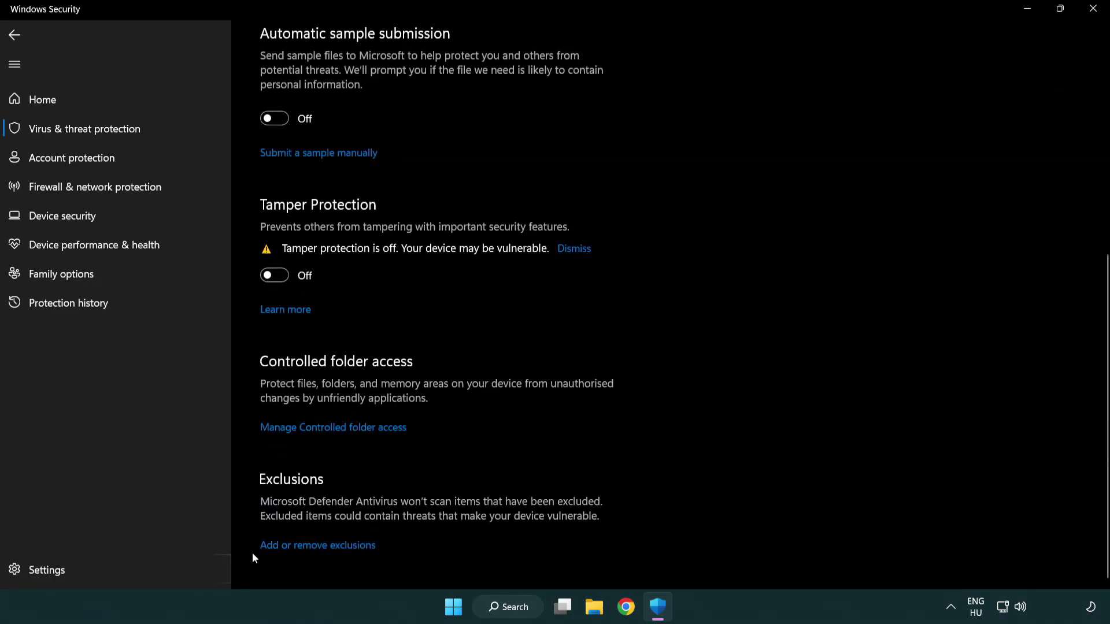
{"action": "left_click", "coordinate": [353, 548]}
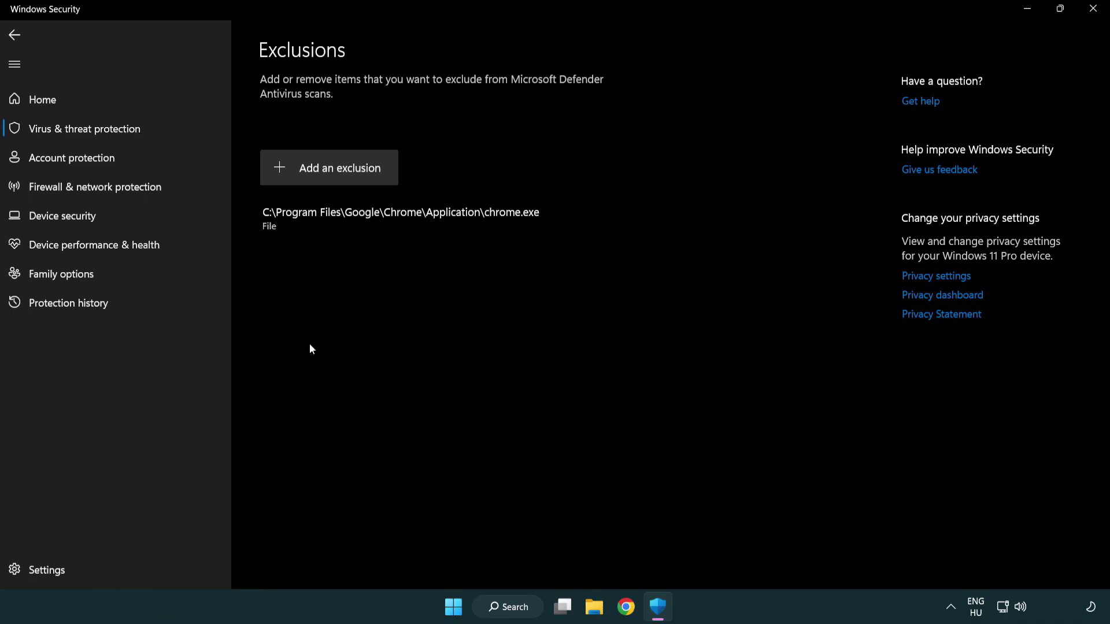
- Add a File exclusion for the shortcut in C:\Program Files (x86)\NOT WORKING APP
{"action": "left_click", "coordinate": [333, 174]}
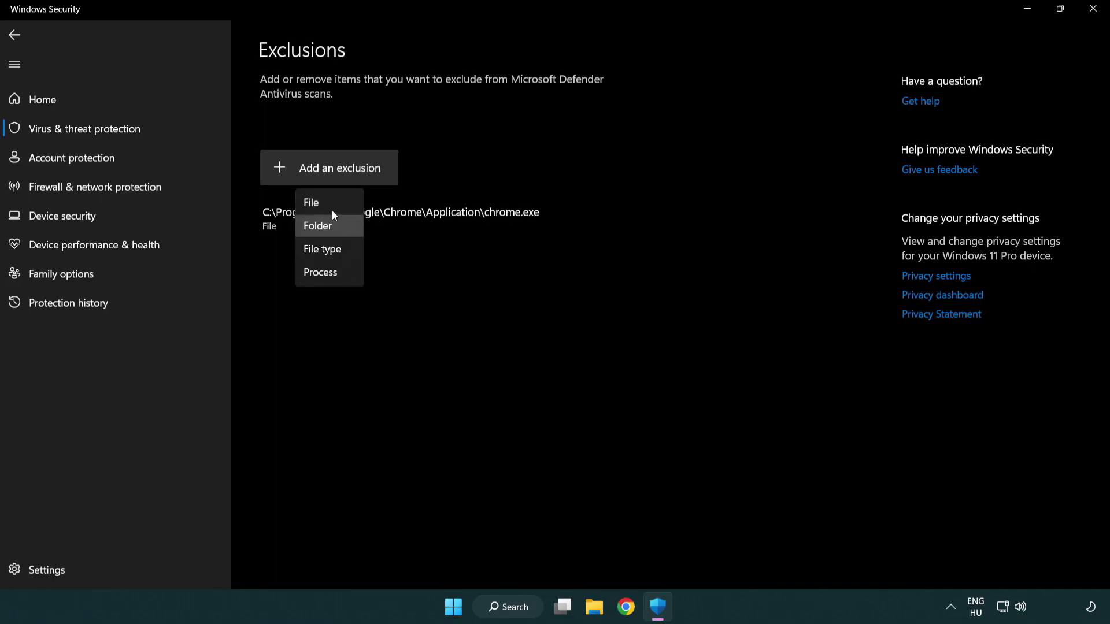
{"action": "left_click", "coordinate": [334, 203]}
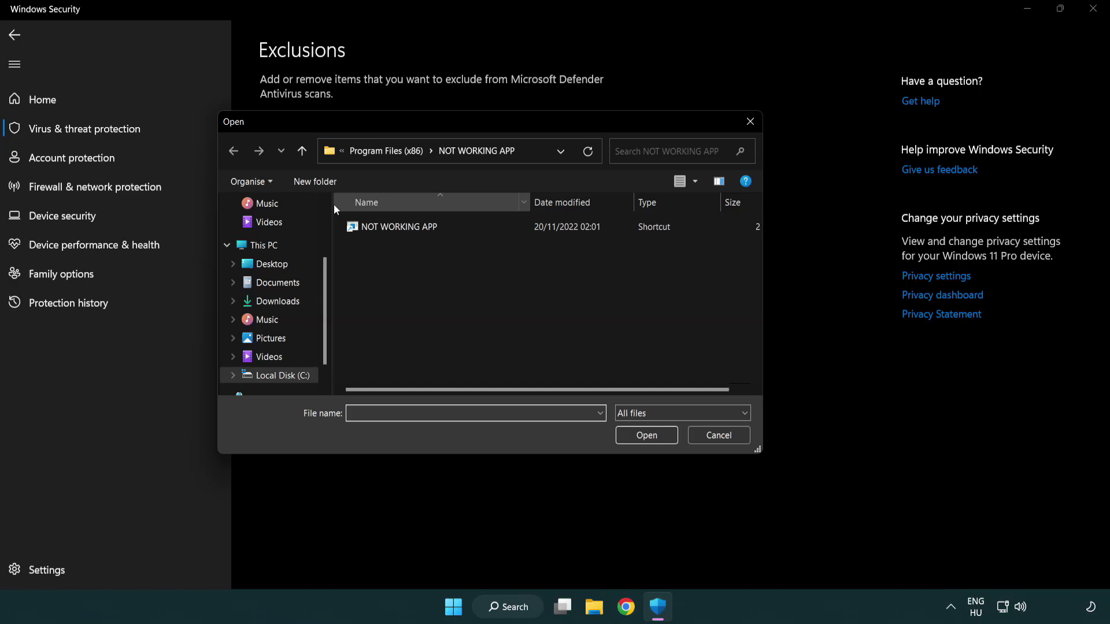
{"action": "left_click", "coordinate": [376, 151]}
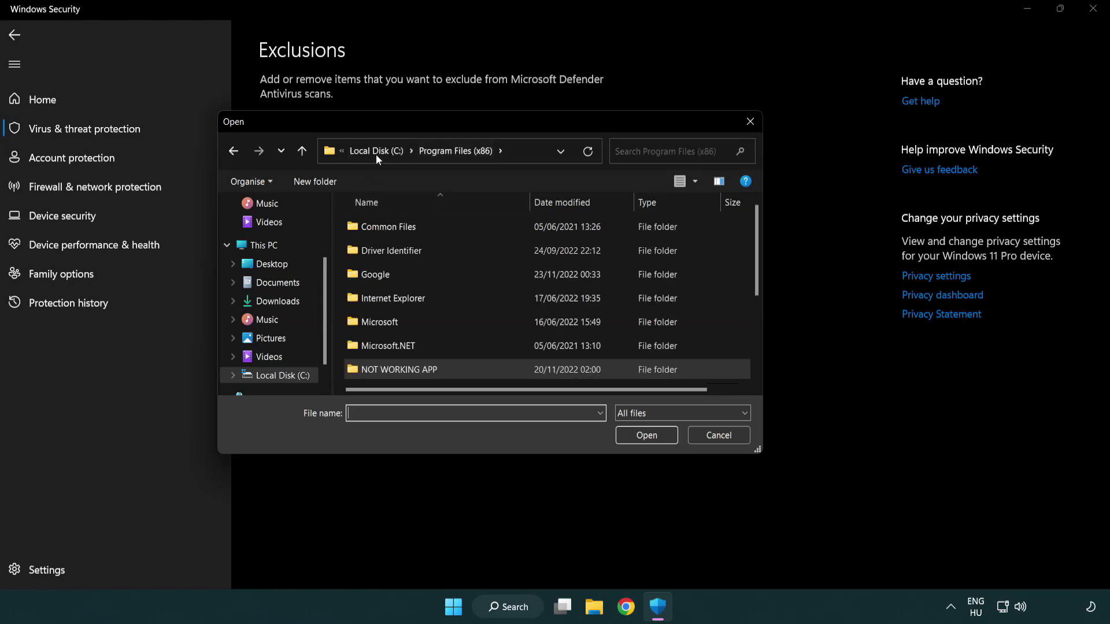
{"action": "left_click", "coordinate": [382, 151]}
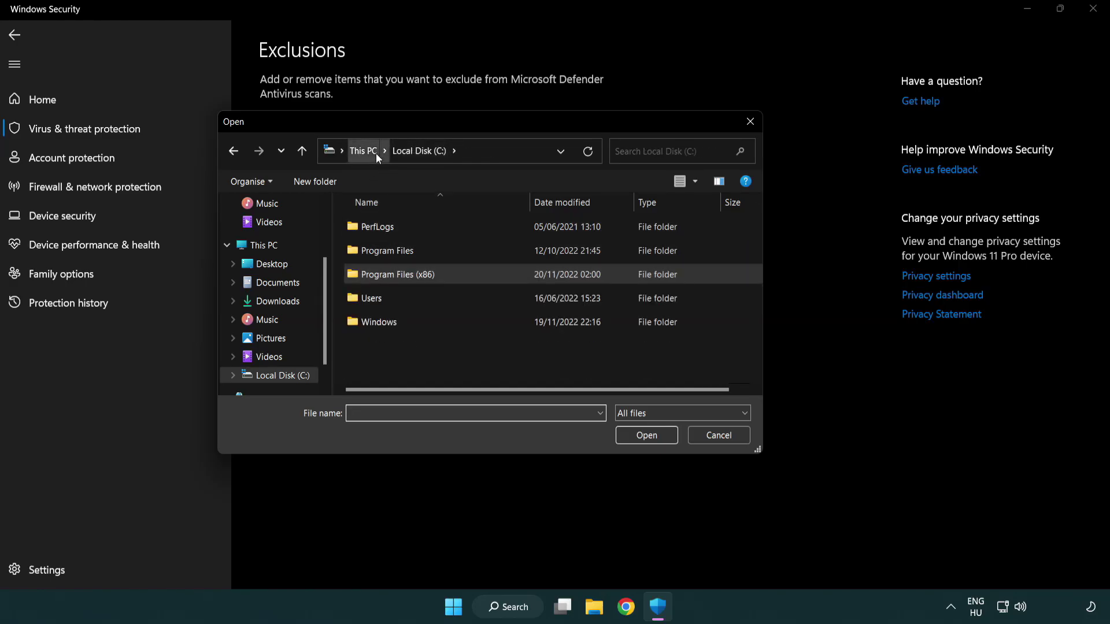
{"action": "left_click", "coordinate": [374, 153]}
{"action": "double_click", "coordinate": [404, 383]}
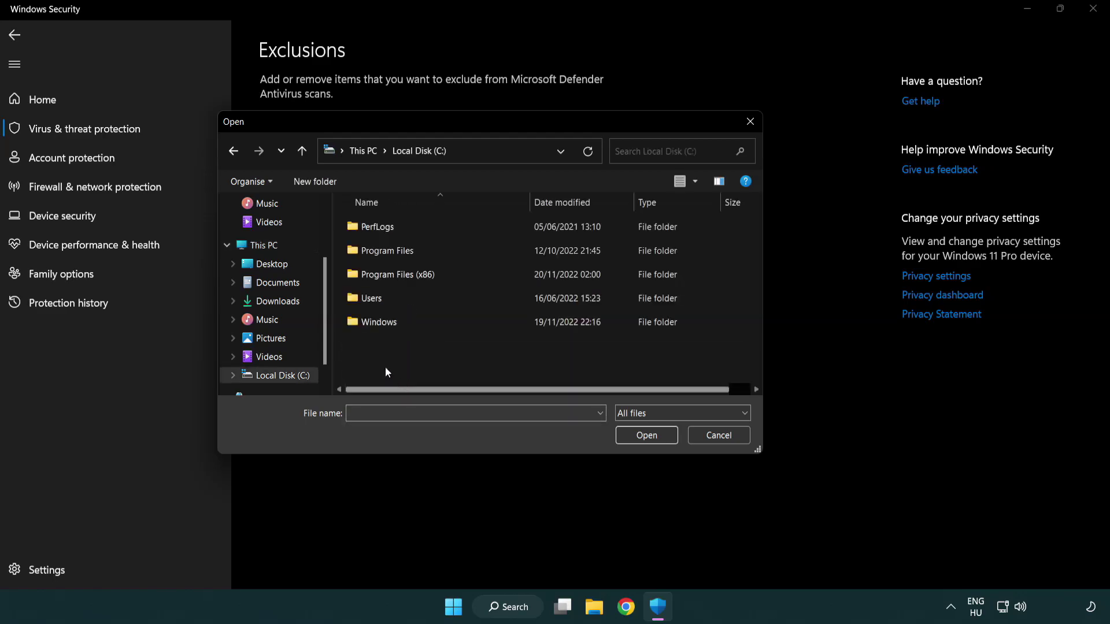
{"action": "double_click", "coordinate": [405, 273]}
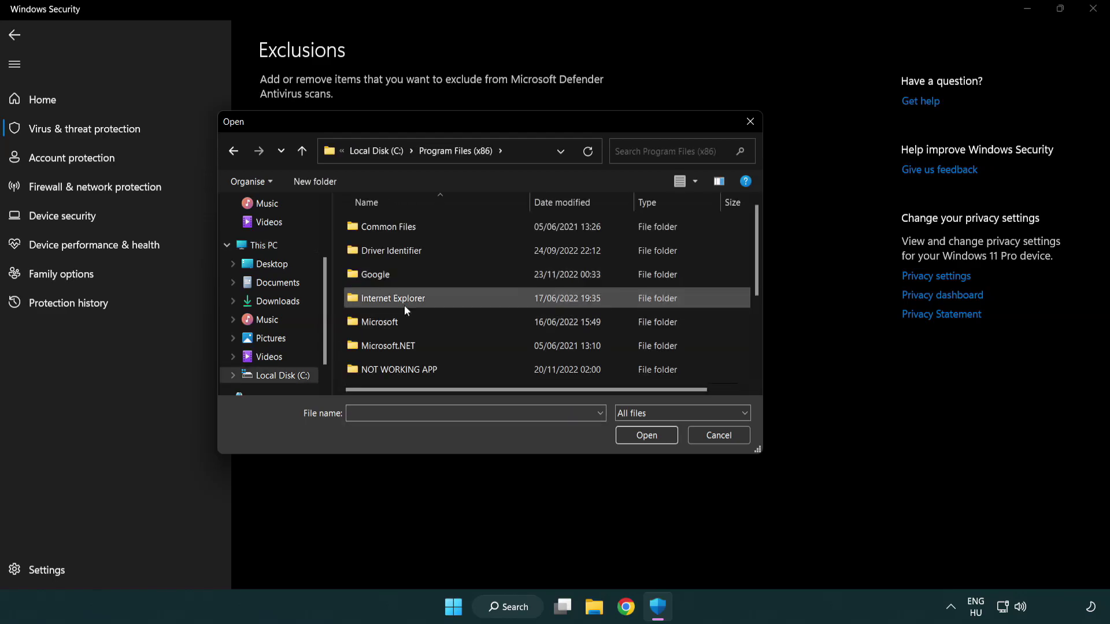
{"action": "double_click", "coordinate": [414, 371]}
{"action": "left_click", "coordinate": [390, 225]}
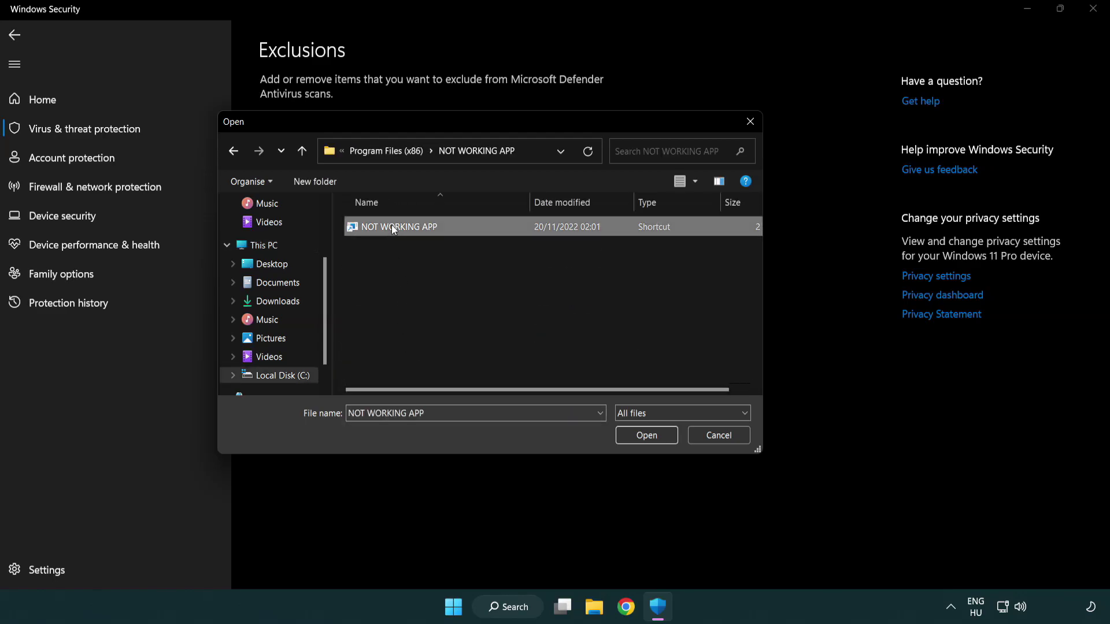
{"action": "left_click", "coordinate": [645, 440]}
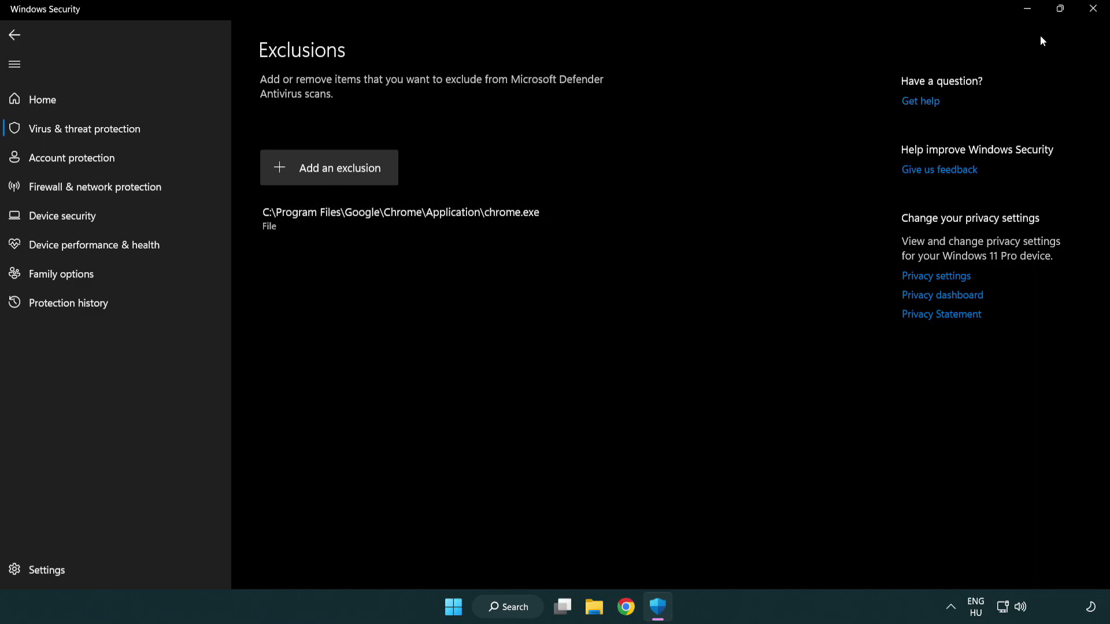
- Close Windows Security and show the Start menu power options to restart
{"action": "left_click", "coordinate": [1092, 9]}
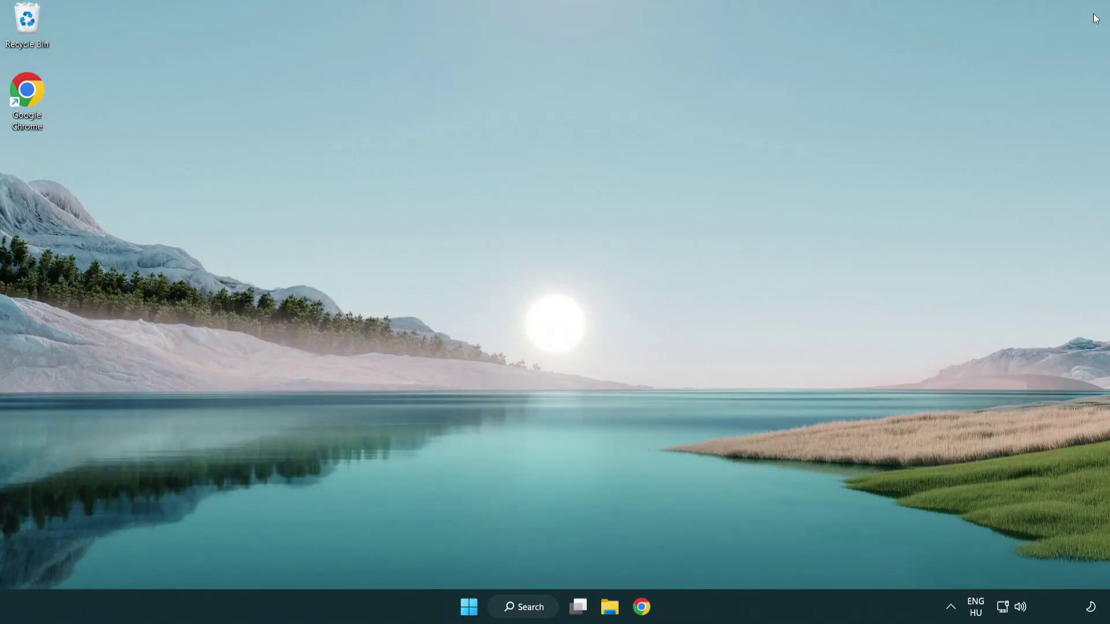
{"action": "left_click", "coordinate": [454, 611]}
{"action": "left_click", "coordinate": [735, 556]}
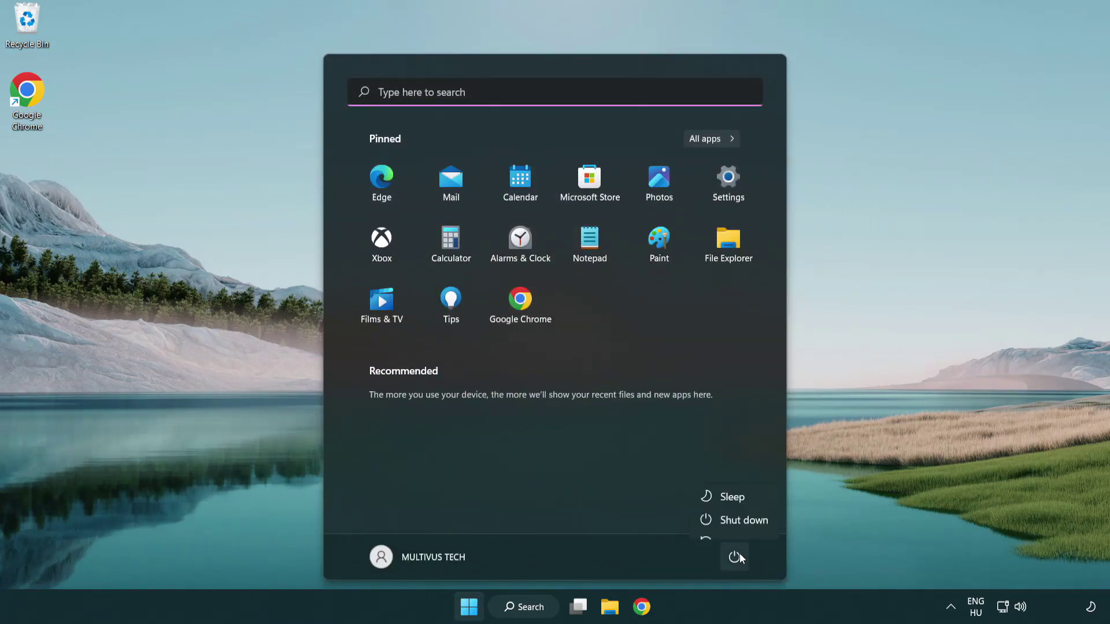